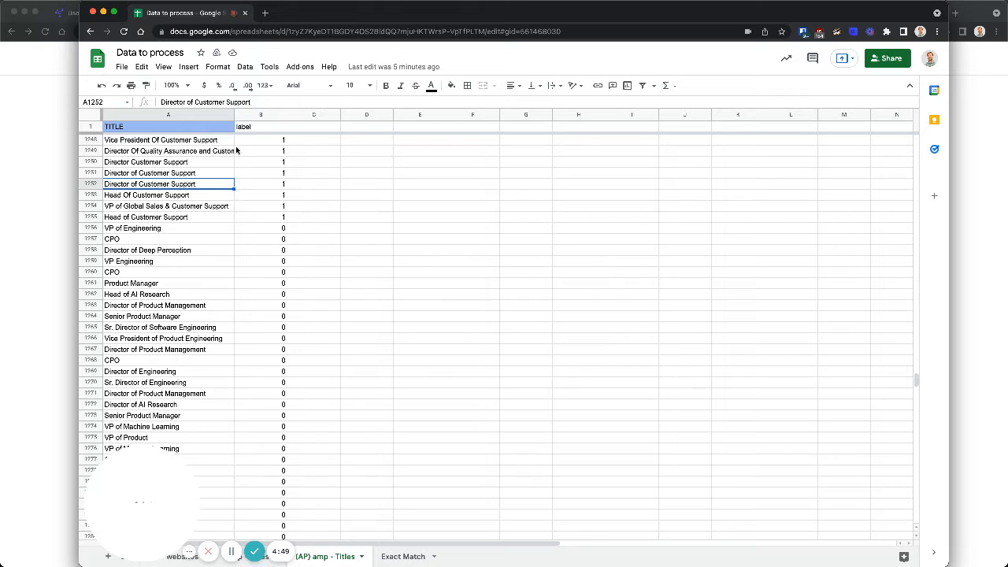
# Examine the job titles and their 1 or 0 labels throughout the (AP) amp - Titles sheet
pyautogui.click(207, 142)
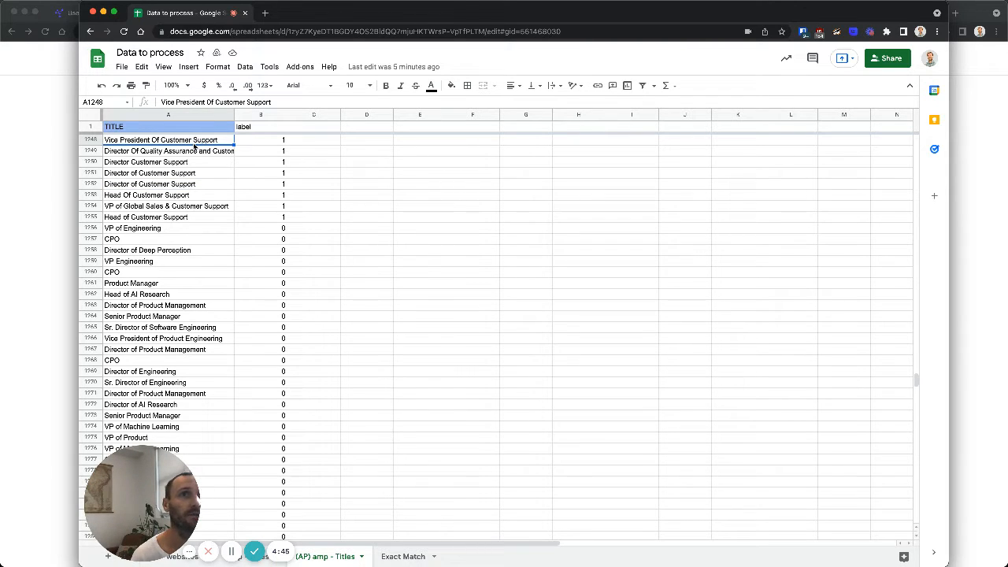
pyautogui.scroll(2, 203, 146)
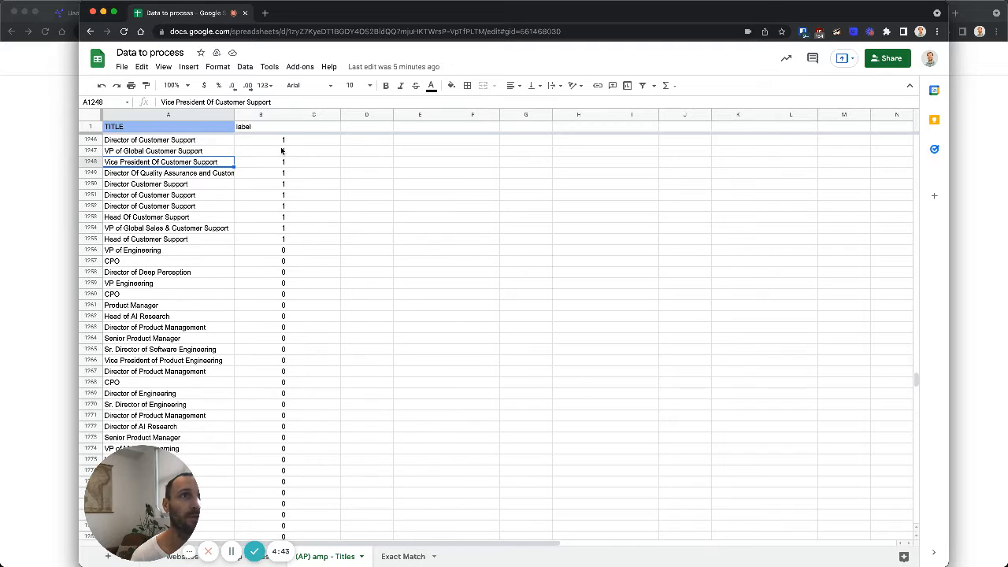
pyautogui.click(277, 164)
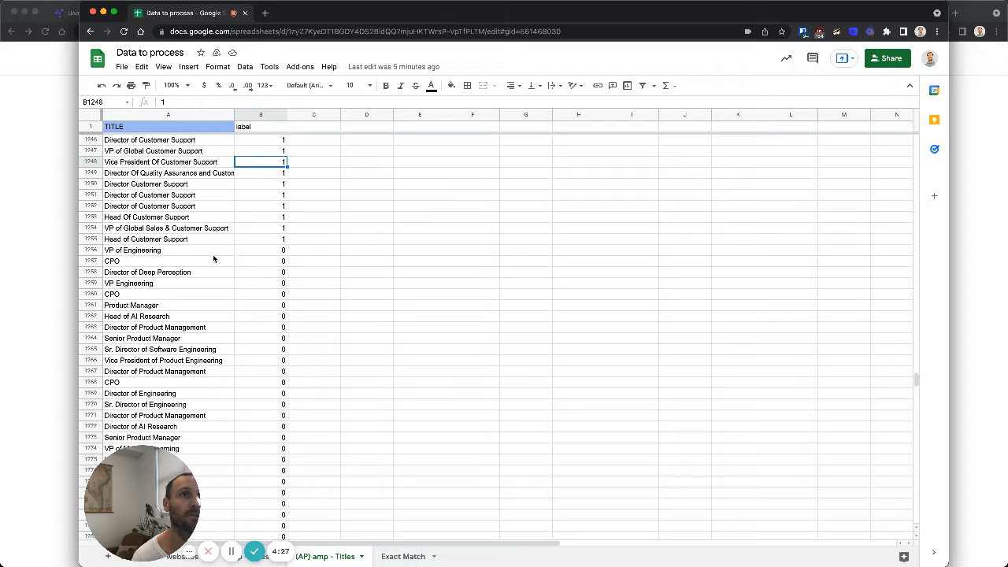
pyautogui.scroll(12, 203, 250)
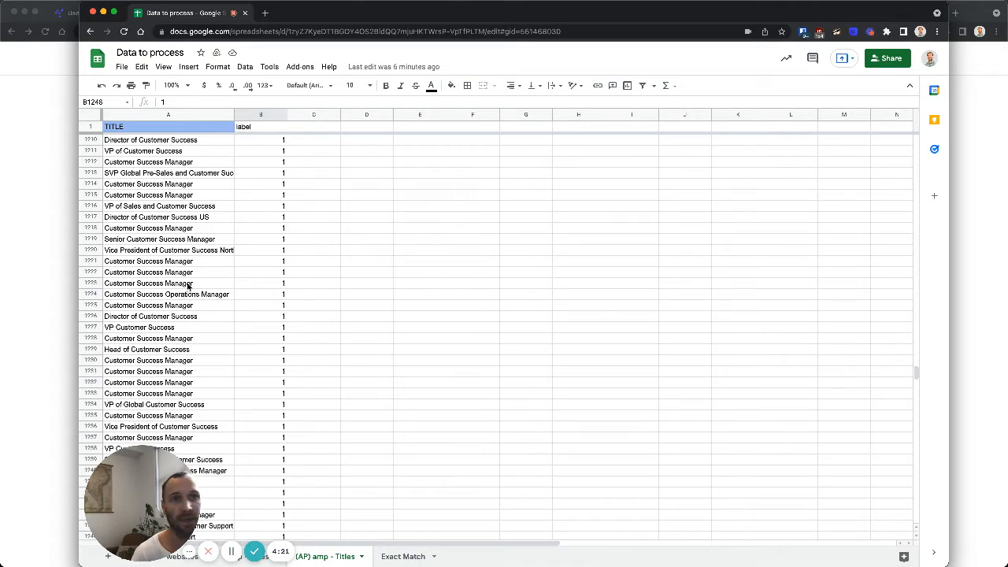
pyautogui.scroll(-20, 188, 287)
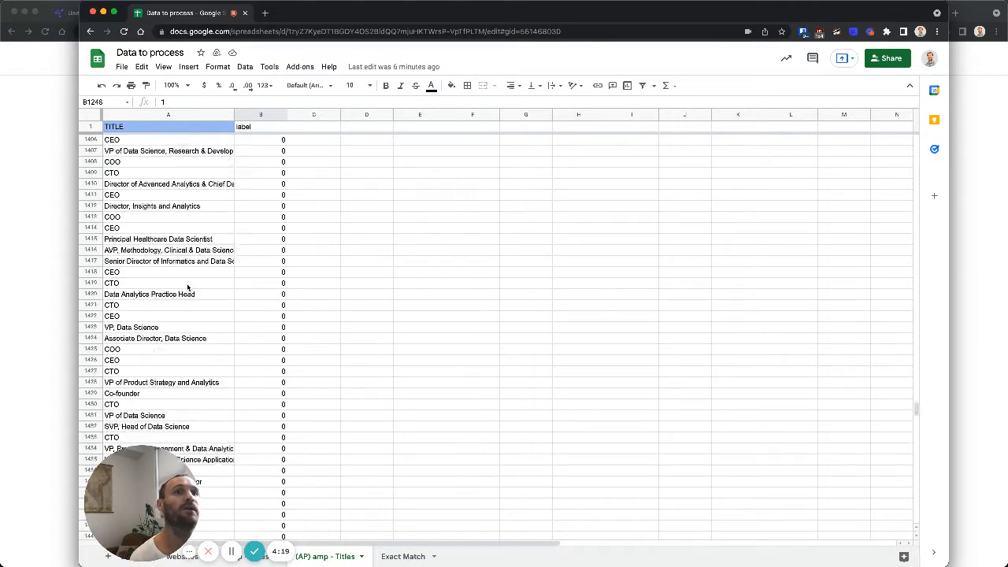
pyautogui.scroll(-20, 187, 288)
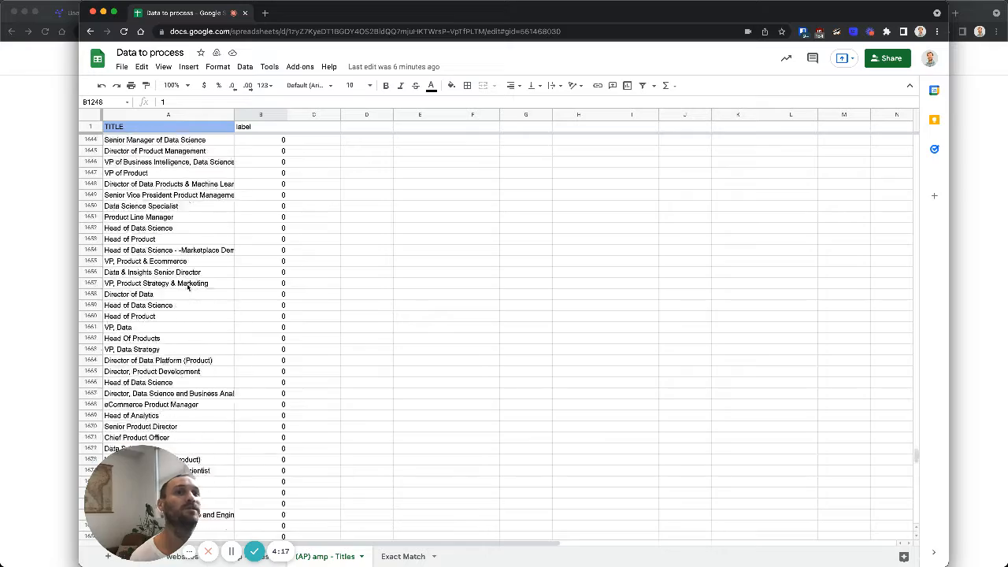
pyautogui.scroll(-20, 187, 287)
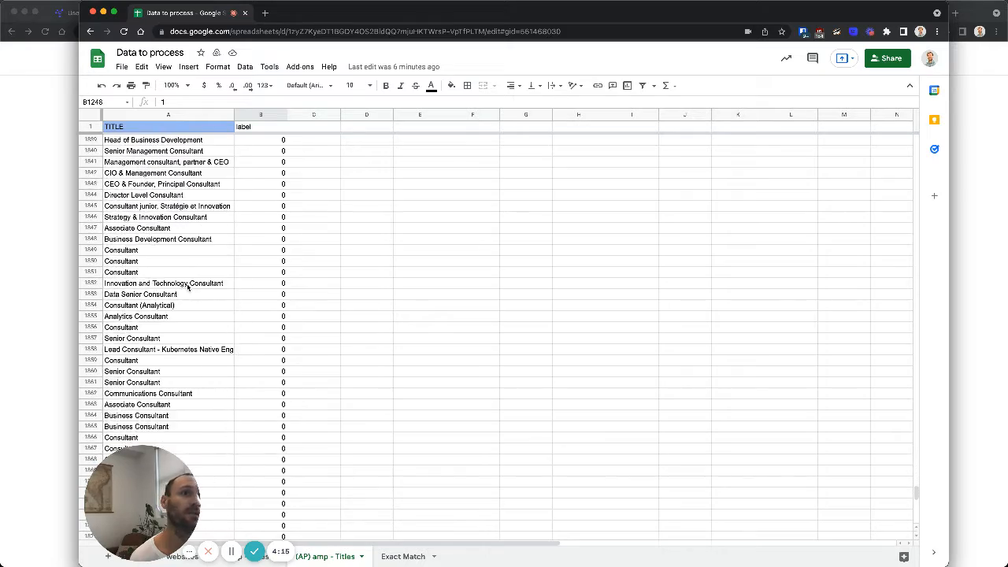
pyautogui.scroll(20, 188, 287)
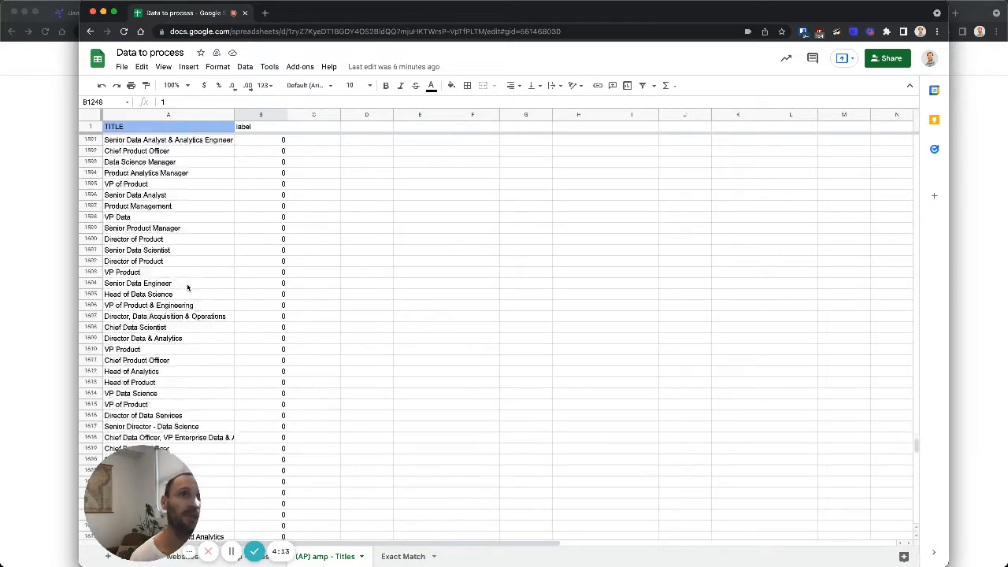
pyautogui.scroll(20, 187, 287)
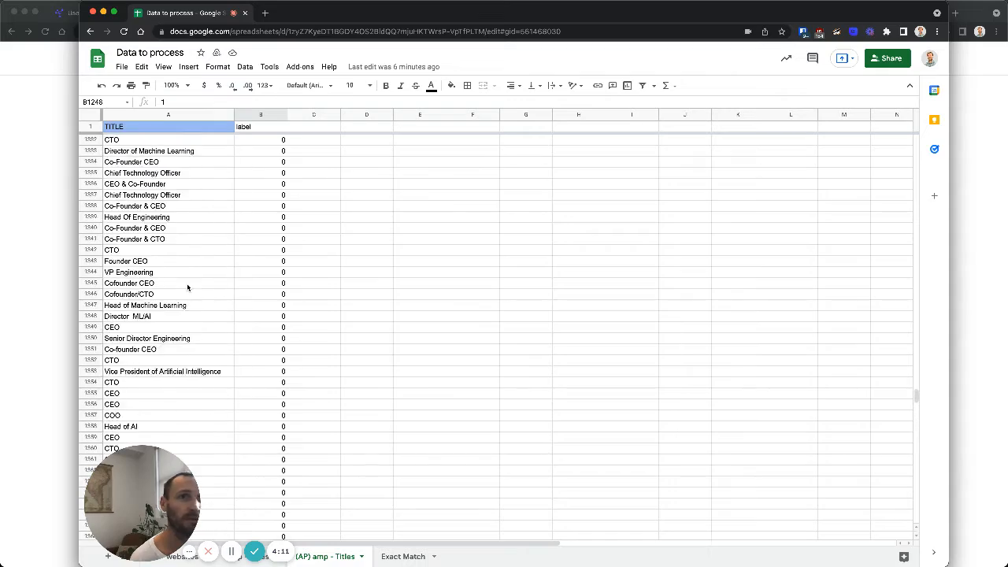
pyautogui.scroll(20, 187, 288)
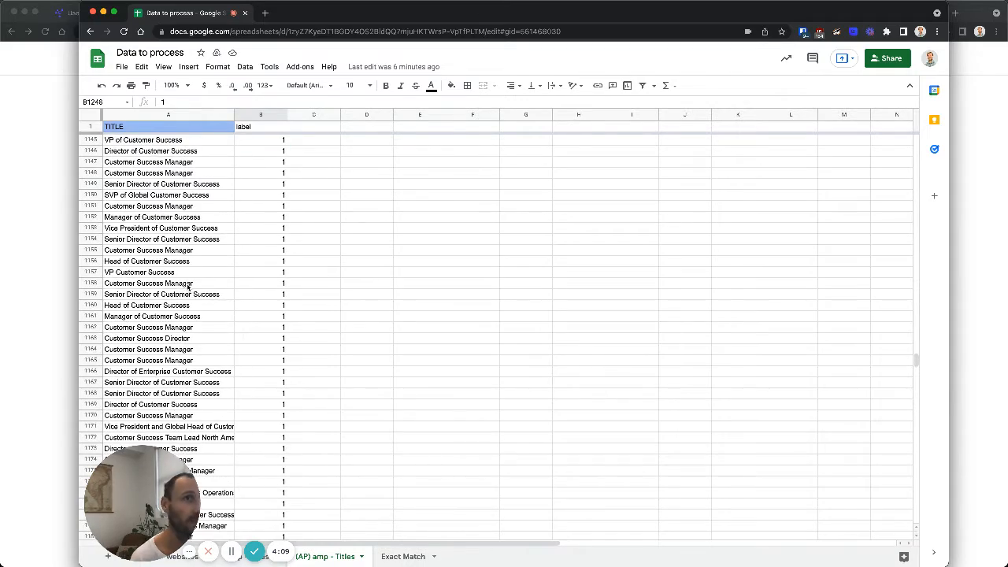
pyautogui.scroll(15, 187, 288)
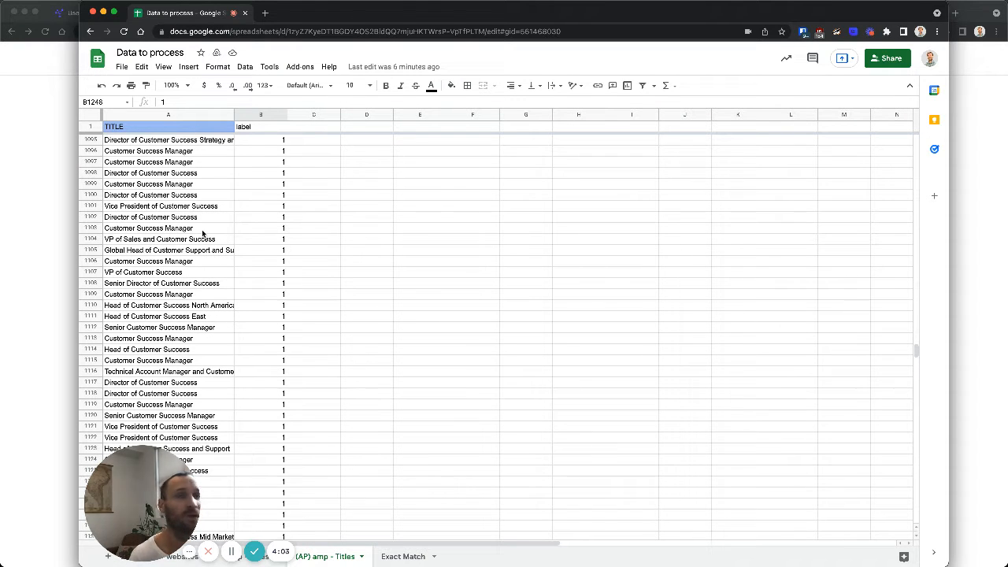
pyautogui.scroll(20, 189, 235)
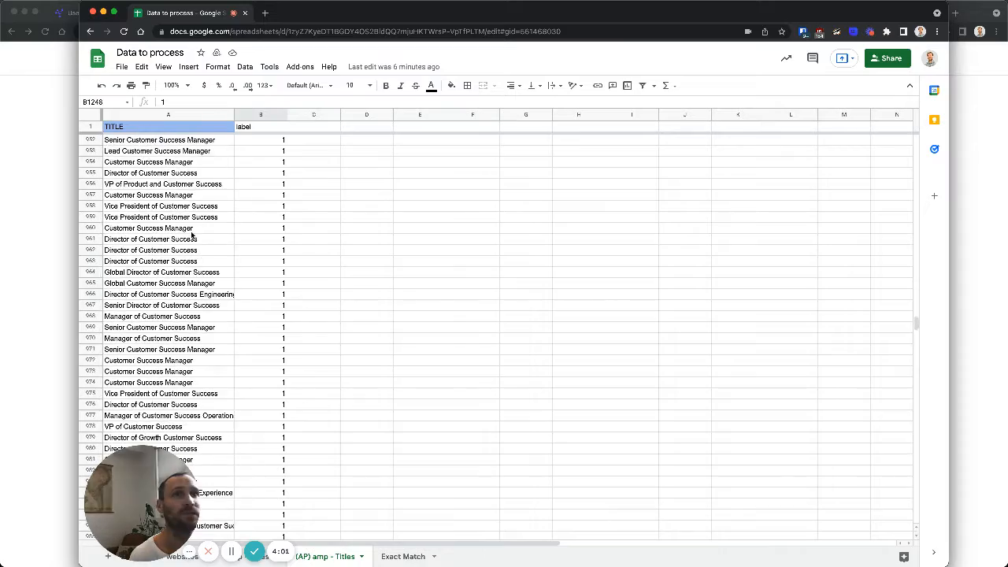
pyautogui.scroll(20, 192, 234)
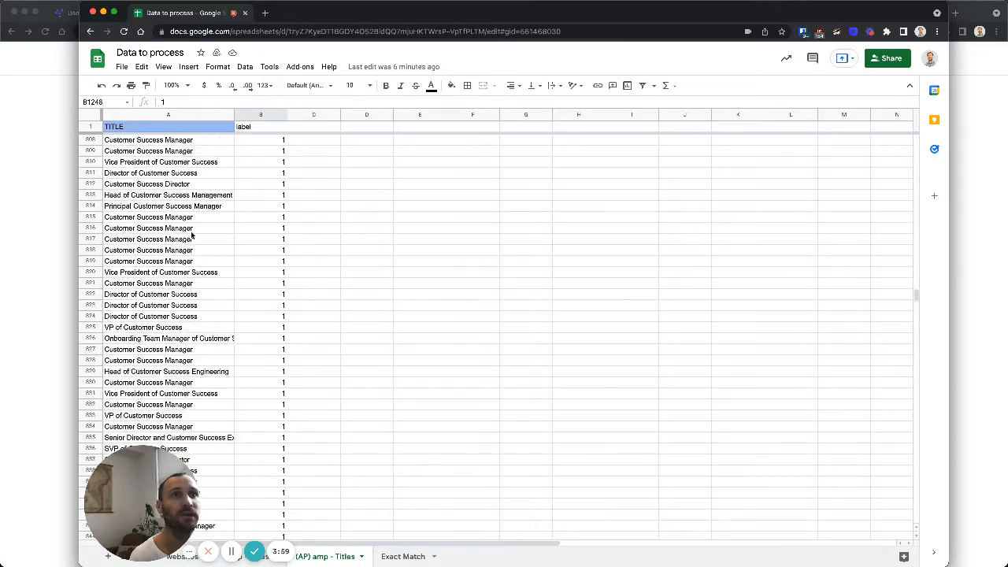
pyautogui.scroll(20, 191, 234)
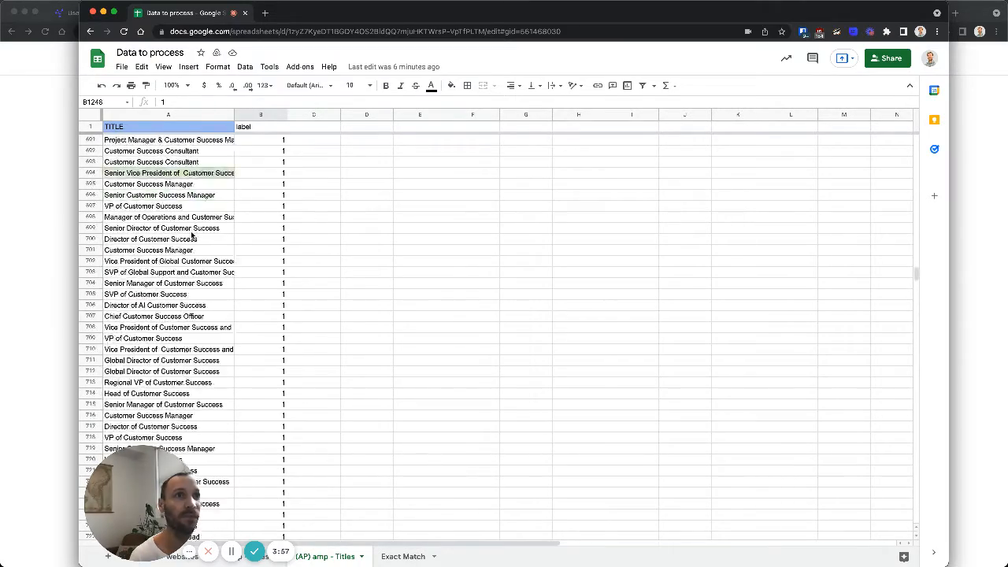
pyautogui.scroll(2, 191, 235)
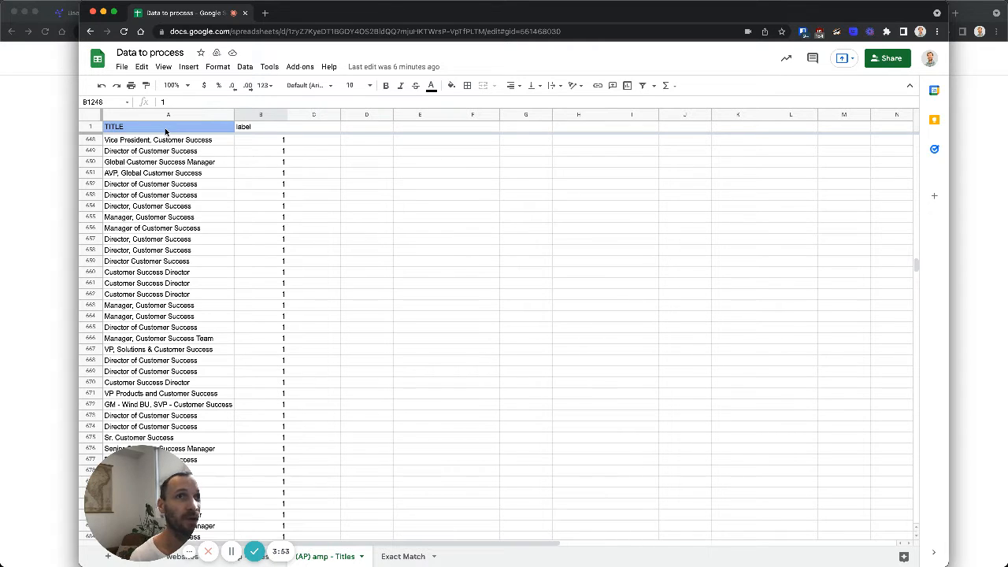
pyautogui.click(273, 143)
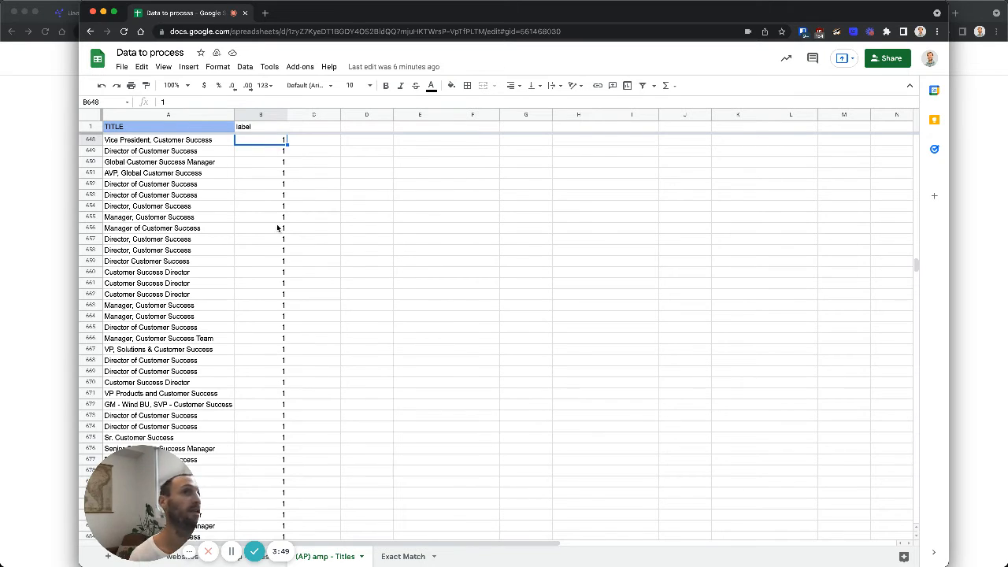
pyautogui.scroll(-20, 277, 228)
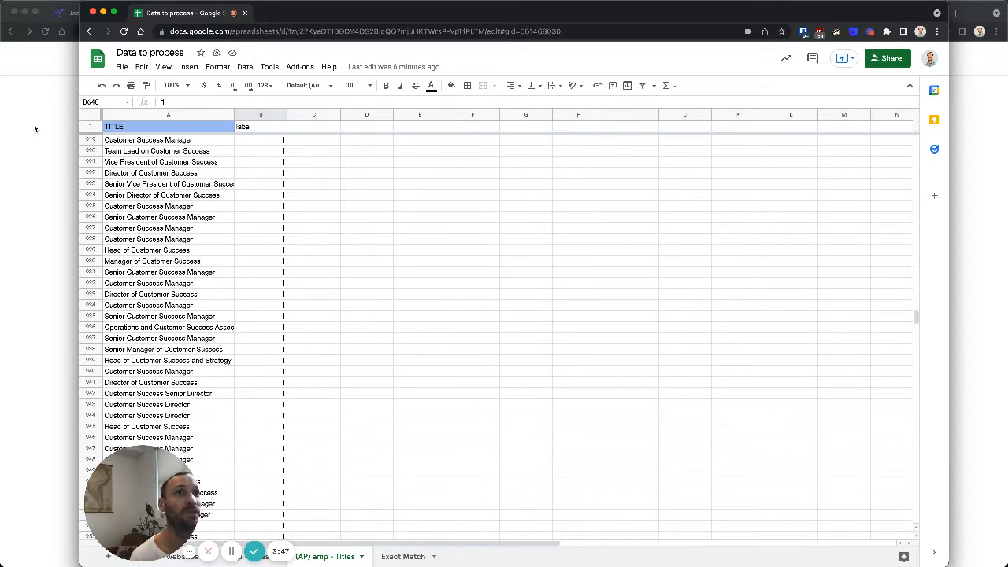
# Switch to the QuickNet dashboard and view the project types offered for a new project, returning to the project list
pyautogui.click(35, 128)
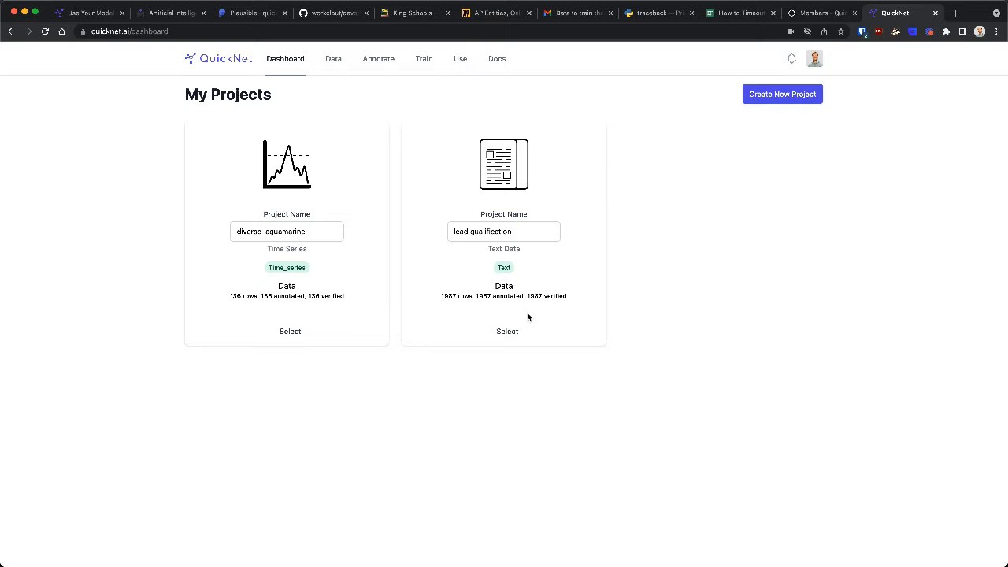
pyautogui.click(781, 95)
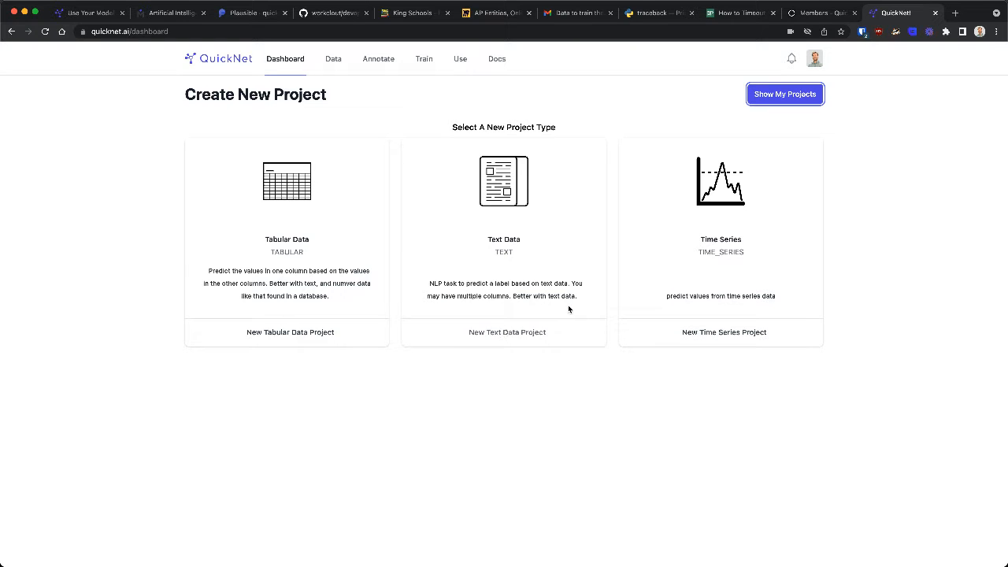
pyautogui.click(780, 94)
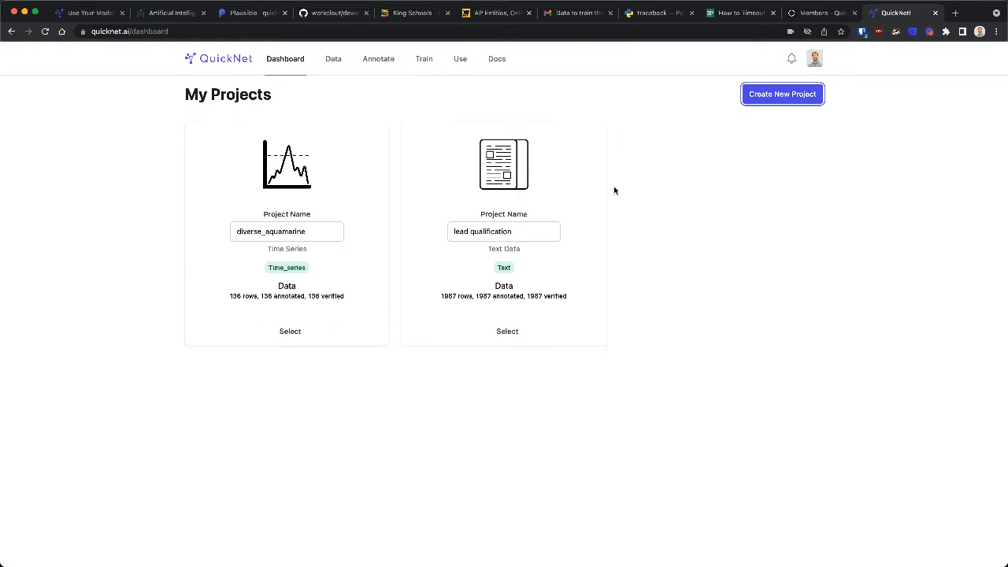
# Open the lead qualification project's data and view its CSV upload dialog, closing it without uploading a file
pyautogui.click(517, 332)
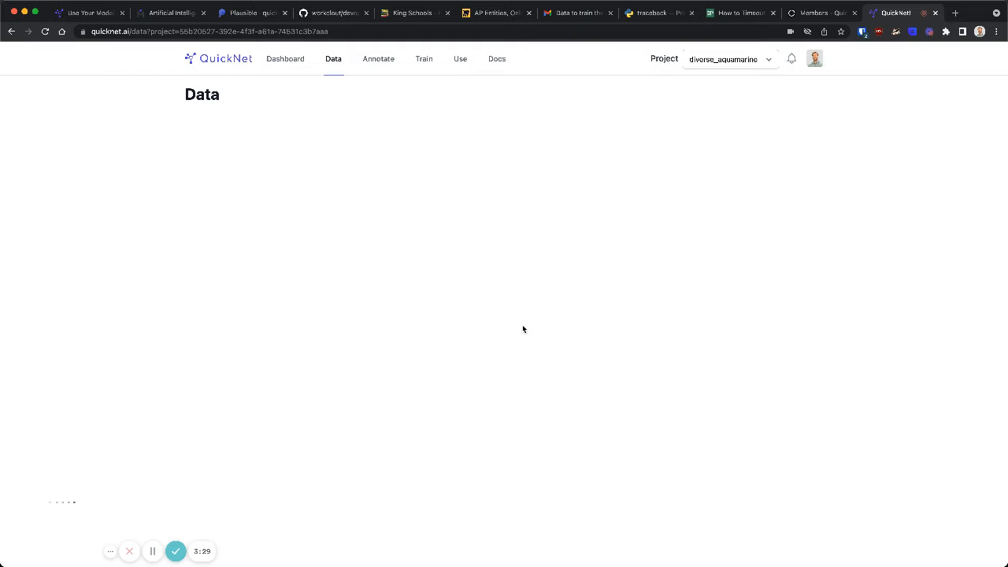
pyautogui.moveTo(1005, 252); pyautogui.dragTo(973, 249)
pyautogui.click(791, 101)
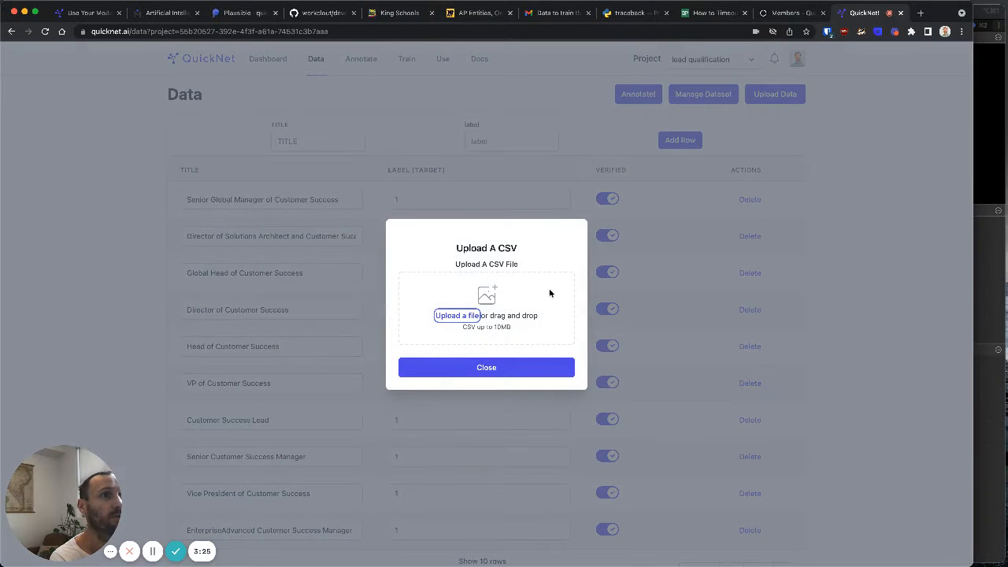
pyautogui.click(533, 370)
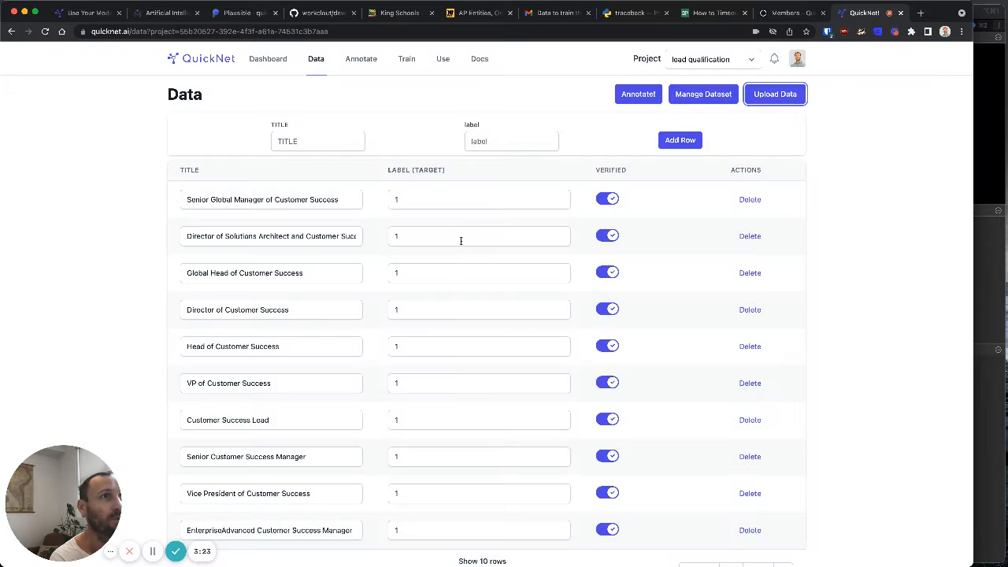
# Review the dataset's column data types and its total, annotated and verified counts in the Manage Dataset view
pyautogui.click(700, 97)
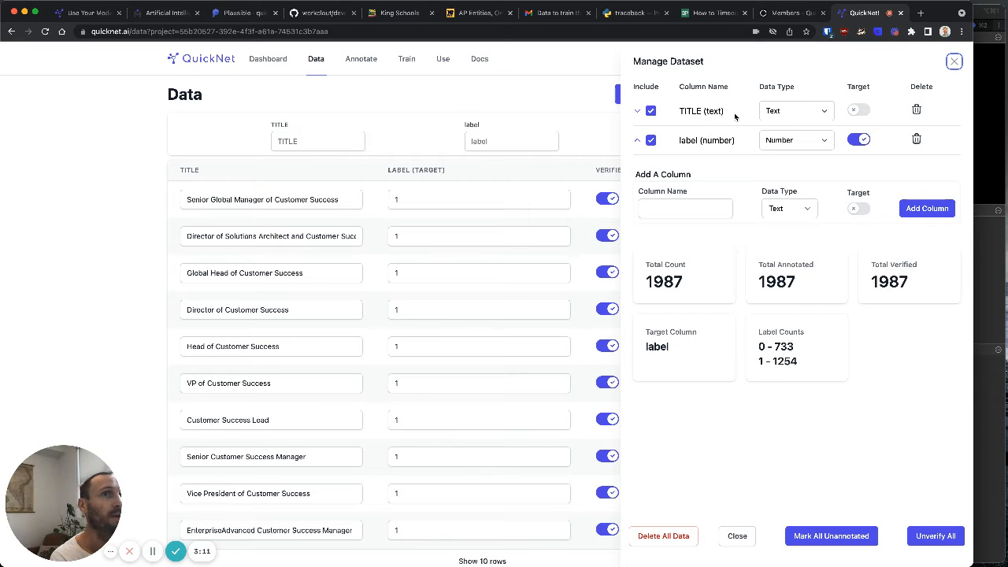
pyautogui.click(790, 115)
pyautogui.click(791, 111)
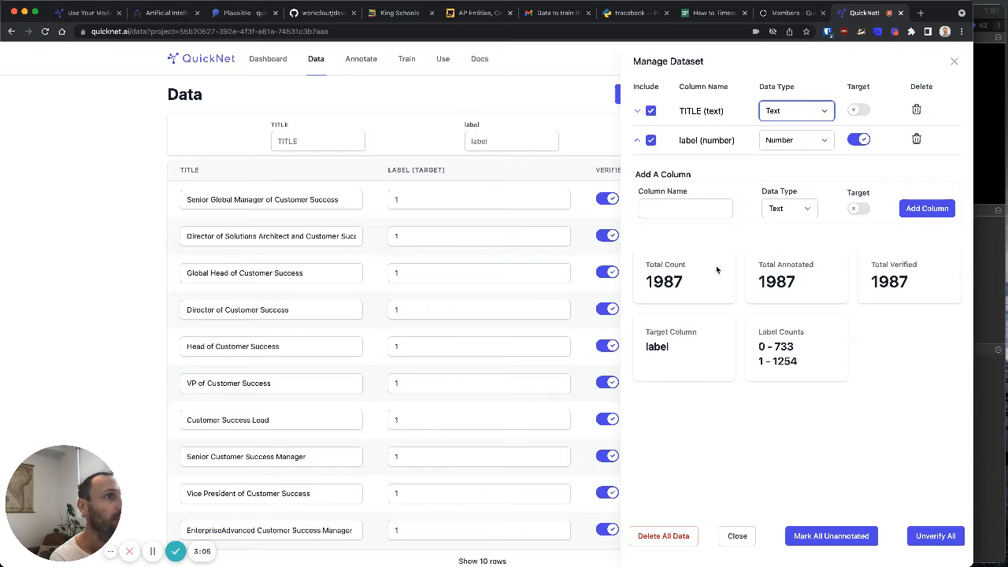
pyautogui.moveTo(682, 277); pyautogui.dragTo(645, 280)
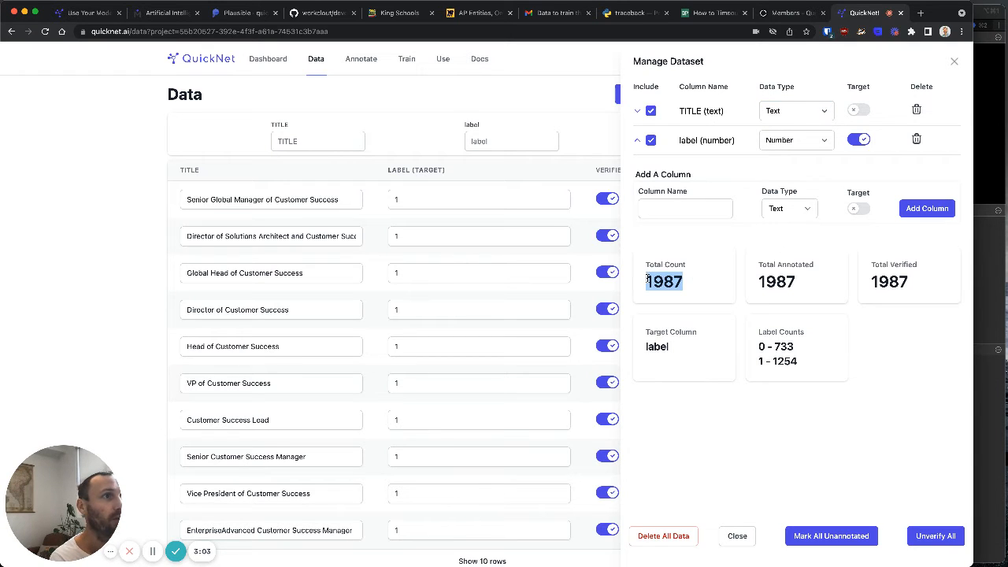
pyautogui.doubleClick(672, 281)
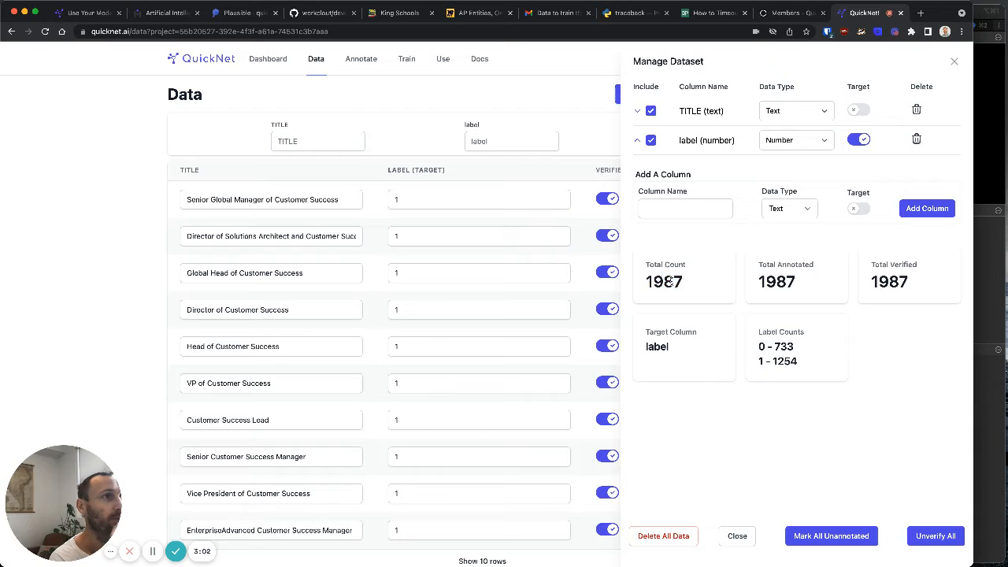
pyautogui.doubleClick(779, 282)
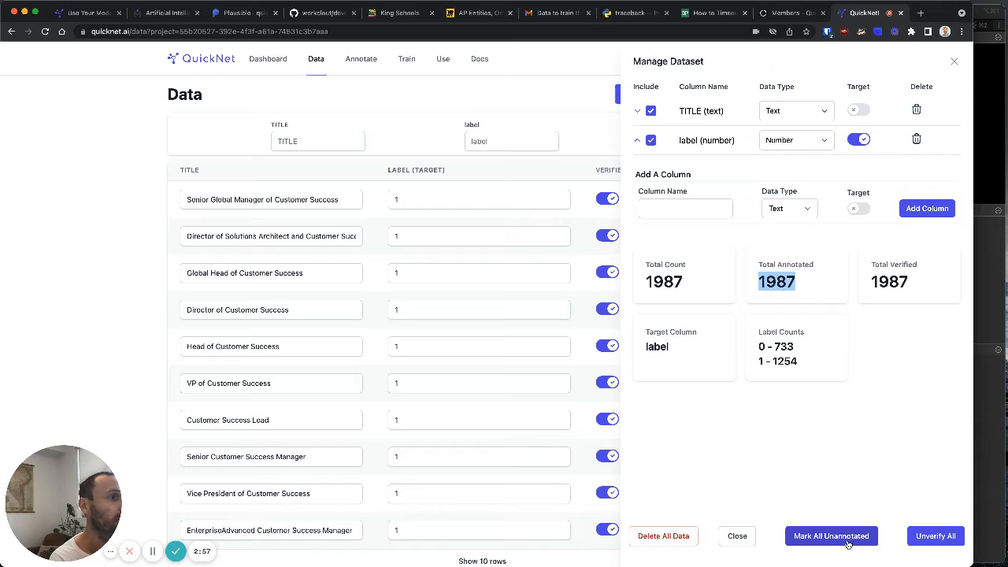
pyautogui.doubleClick(890, 282)
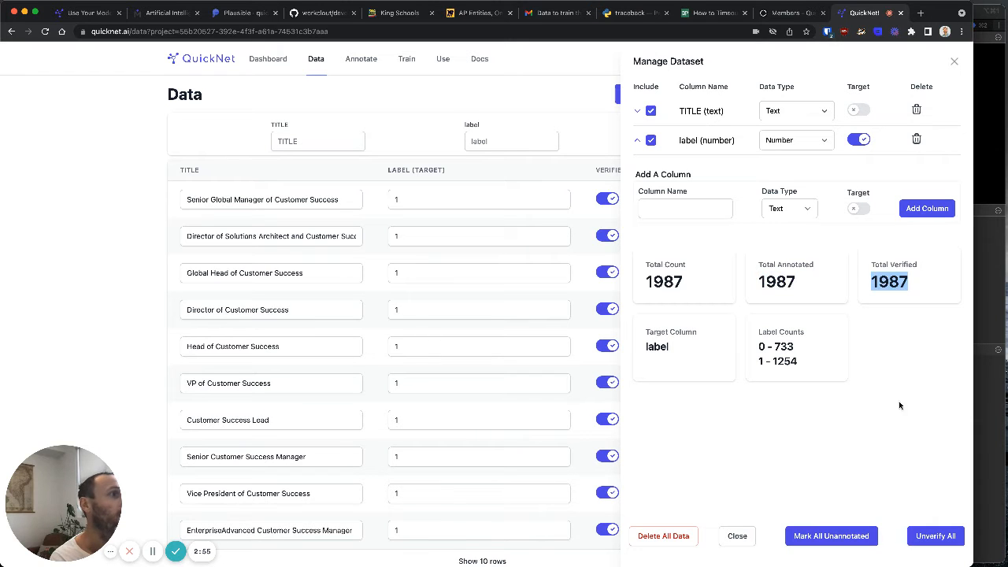
pyautogui.click(906, 328)
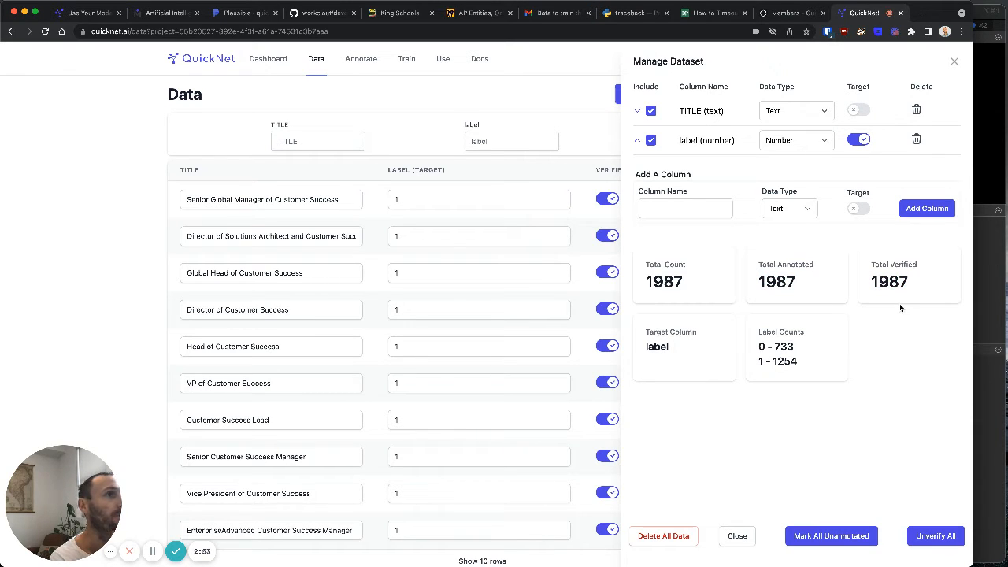
pyautogui.click(363, 63)
# Unverify the Senior Global Manager of Customer Success row and view it on the Annotate page
pyautogui.click(605, 204)
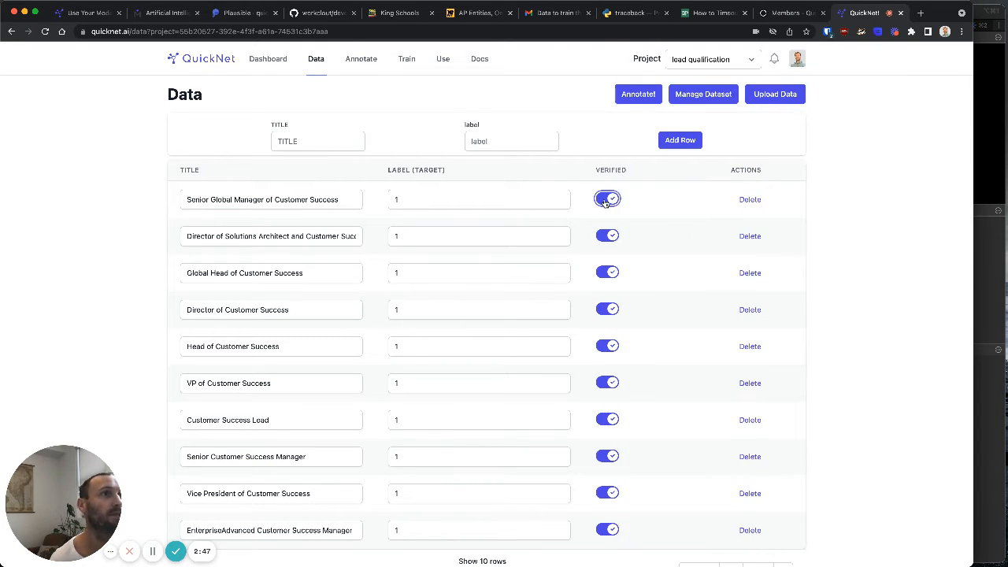
pyautogui.click(364, 63)
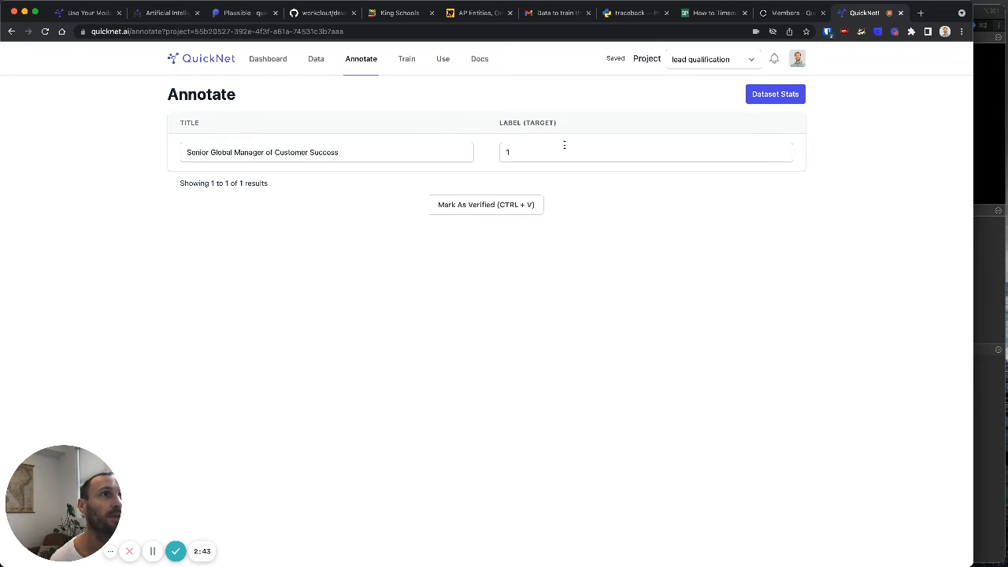
pyautogui.click(316, 59)
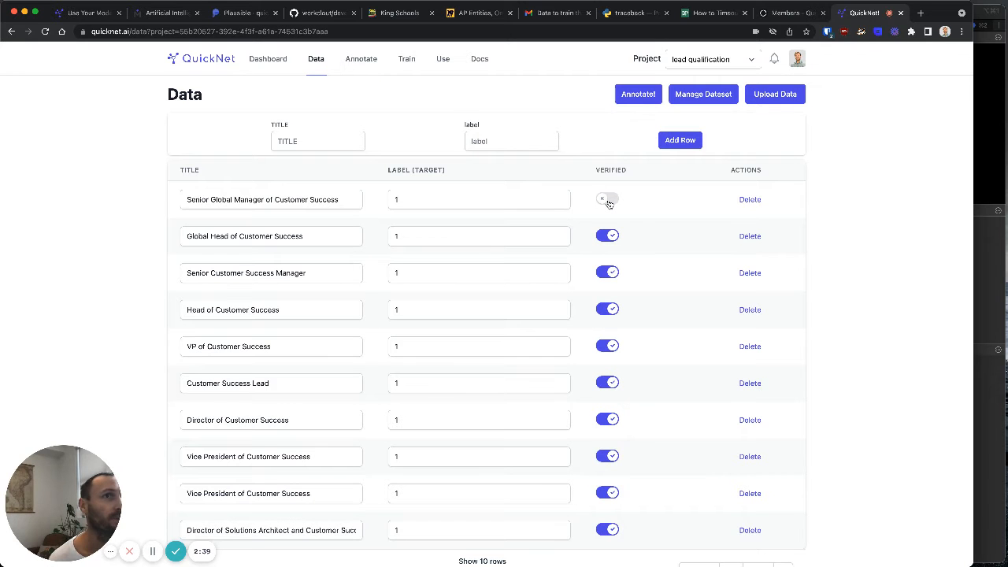
pyautogui.click(365, 63)
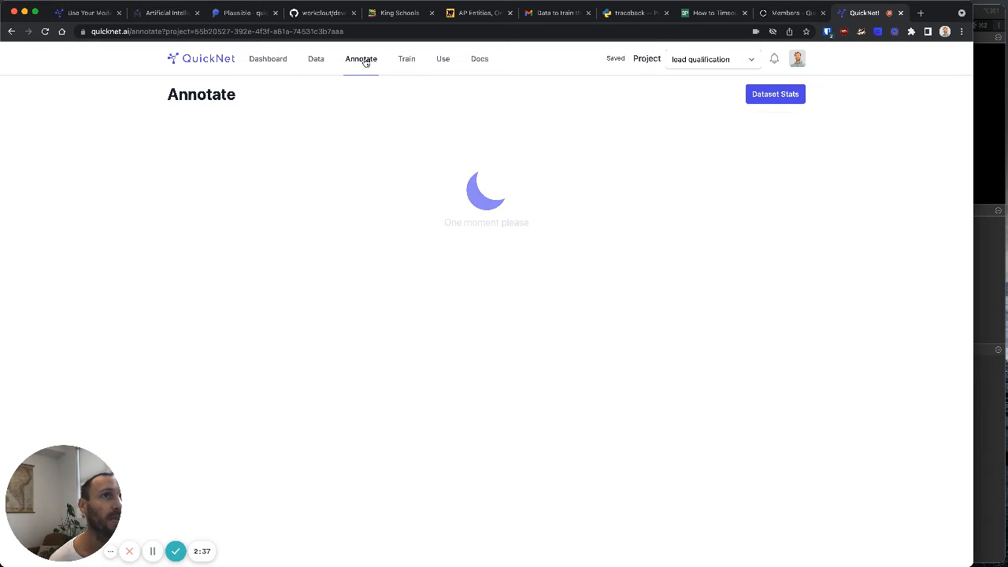
# Mark the Senior Global Manager of Customer Success row as verified again in the project's data table
pyautogui.click(316, 60)
pyautogui.click(605, 199)
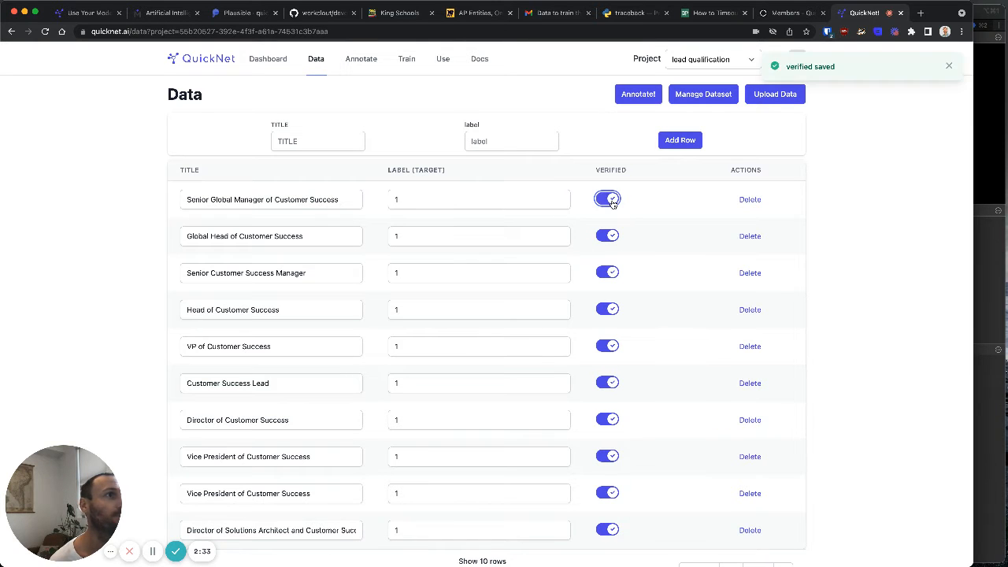
# On the Annotate page, give the Senior Global Manager of Customer Success row label 1 and mark it as verified
pyautogui.click(367, 71)
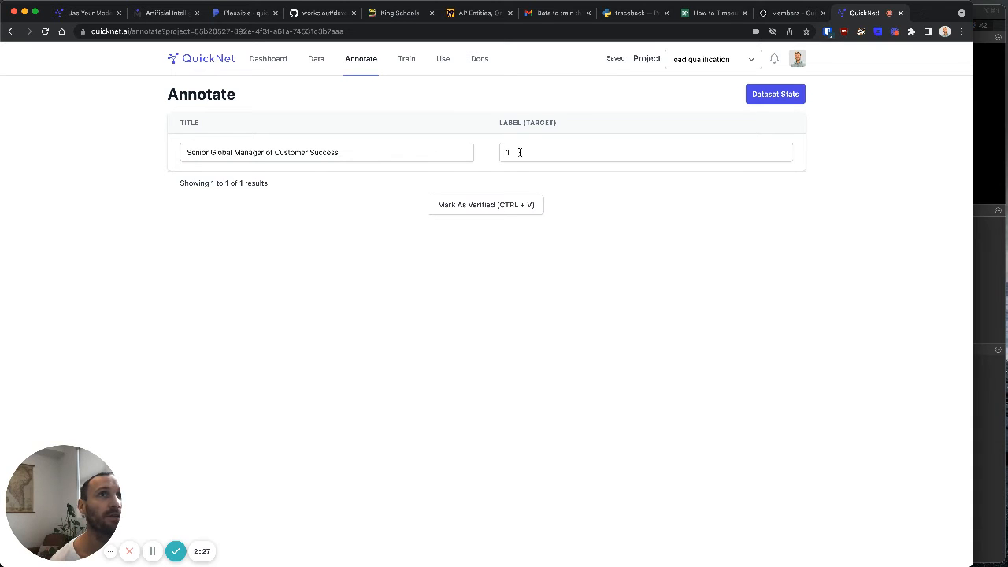
pyautogui.click(394, 156)
pyautogui.press('Tab')
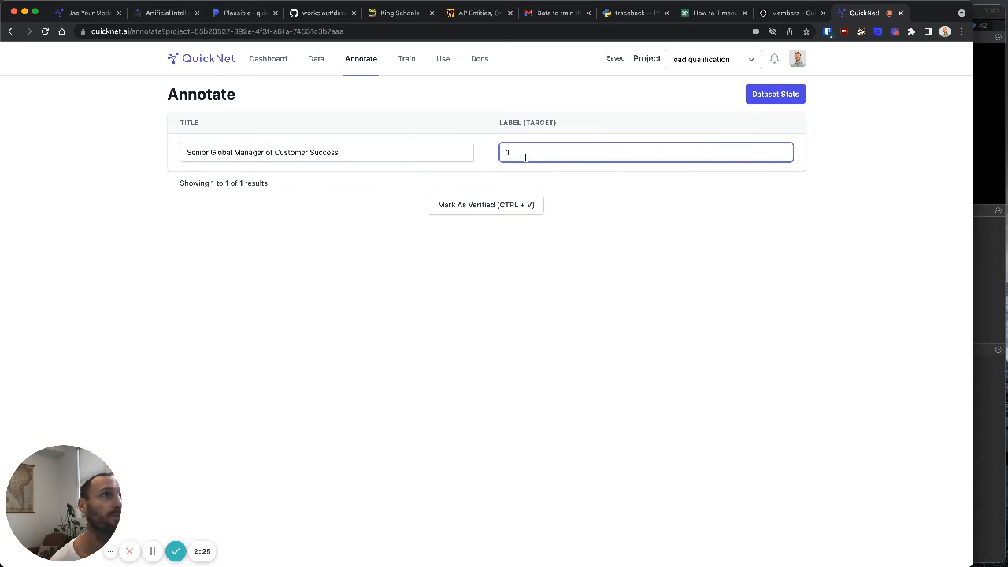
pyautogui.write('0')
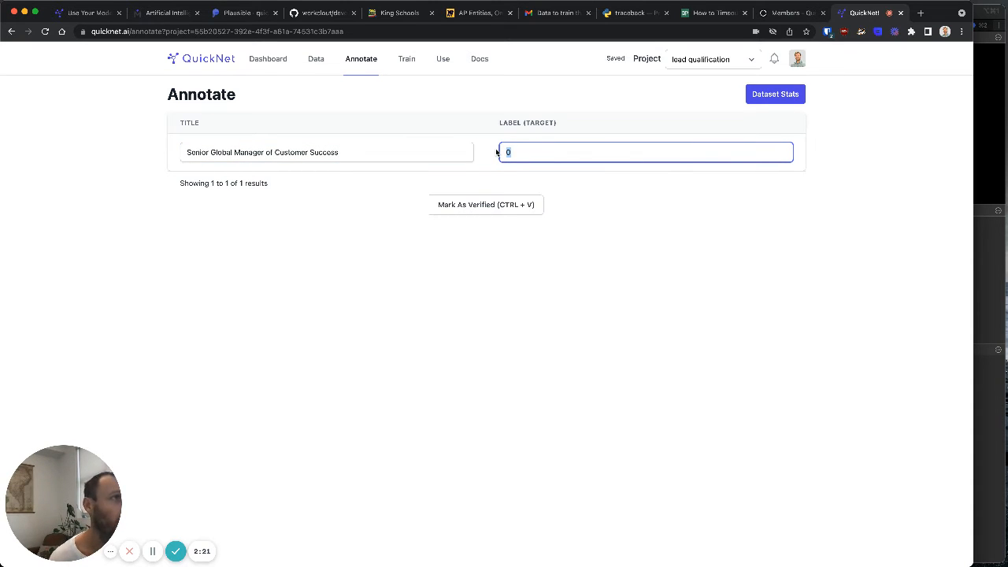
pyautogui.write('1')
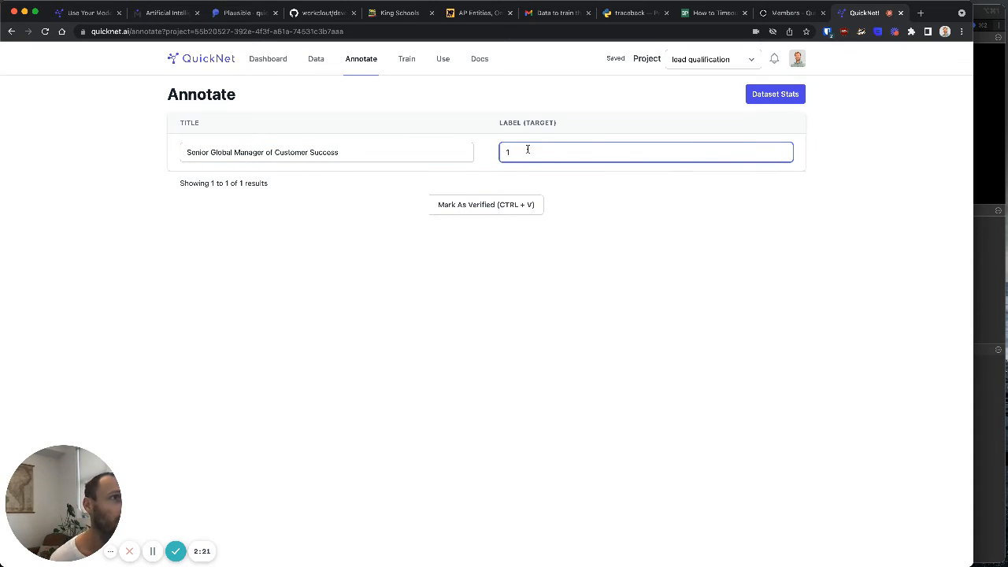
pyautogui.click(504, 205)
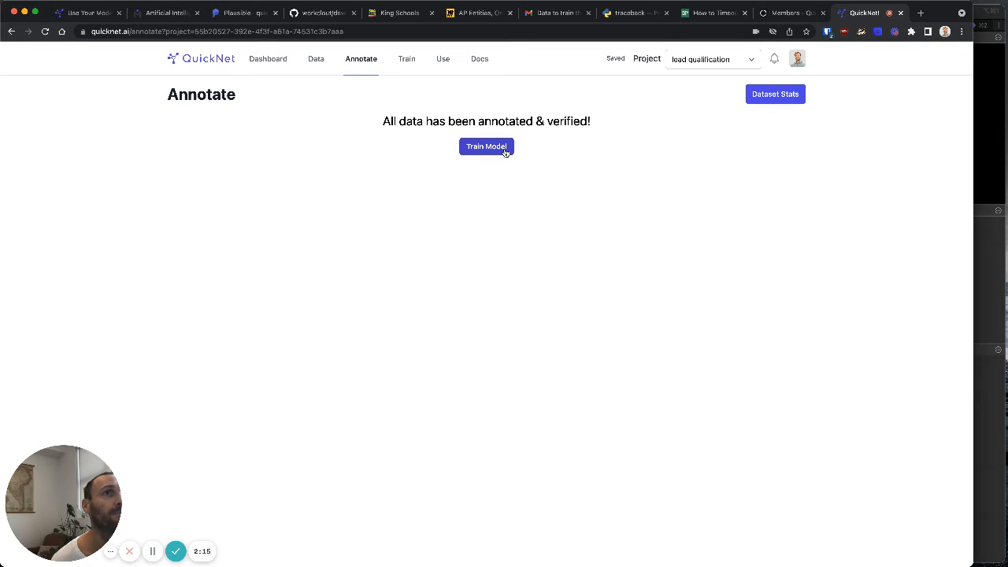
# Open the evaluation of the governing_chocolate training session and examine its score, training duration, plot and log
pyautogui.click(500, 152)
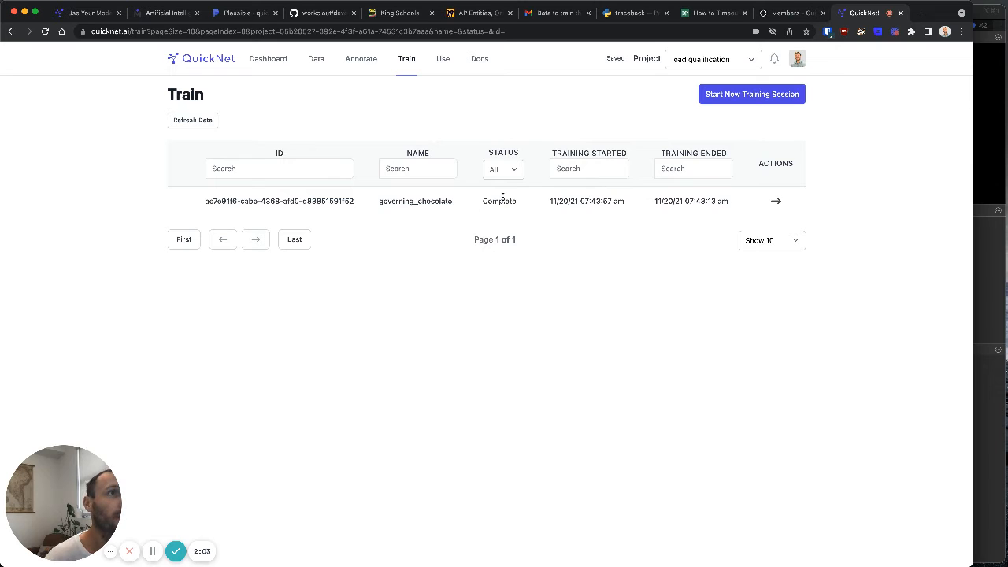
pyautogui.click(774, 201)
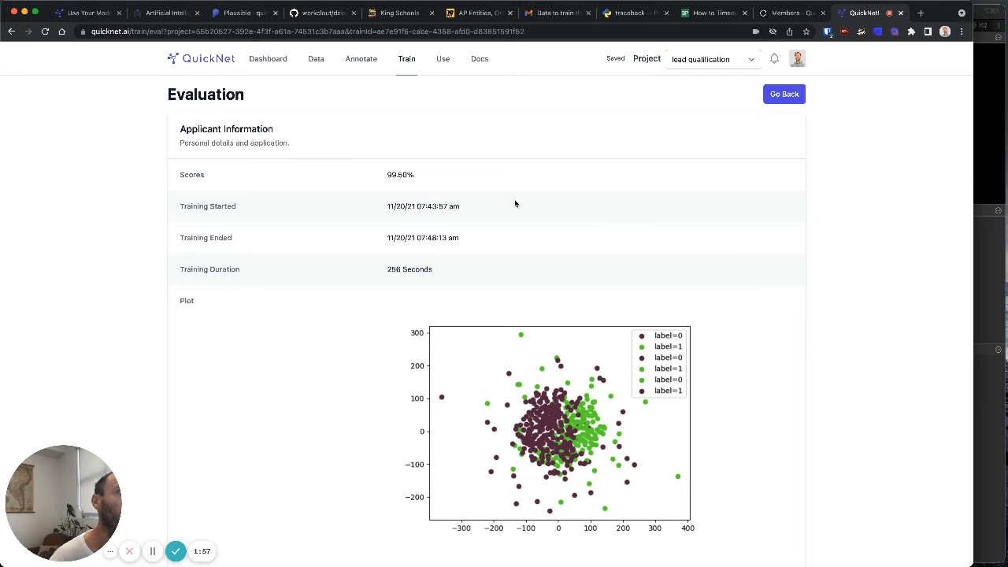
pyautogui.moveTo(477, 176); pyautogui.dragTo(386, 174)
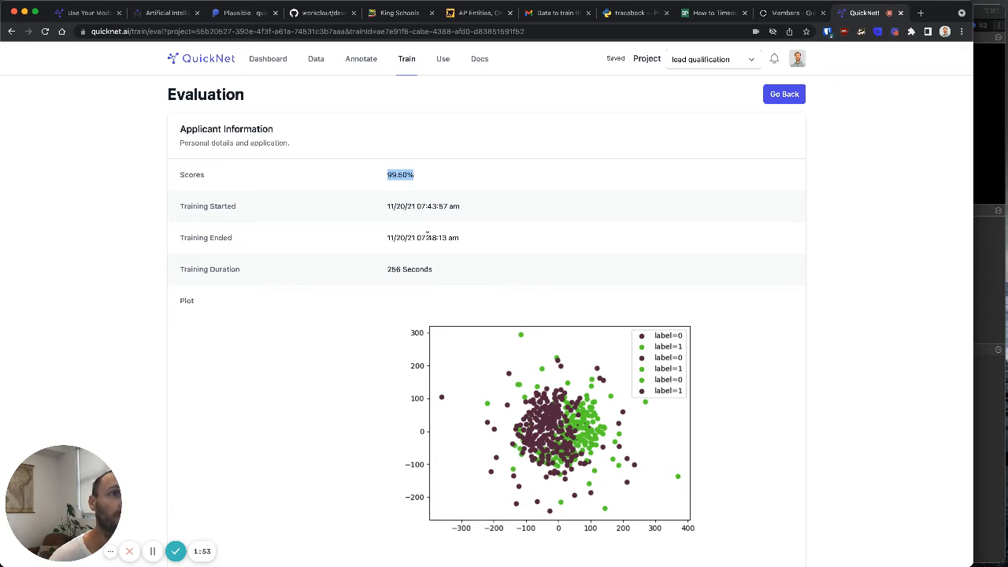
pyautogui.moveTo(395, 283); pyautogui.dragTo(434, 269)
pyautogui.scroll(-3, 561, 288)
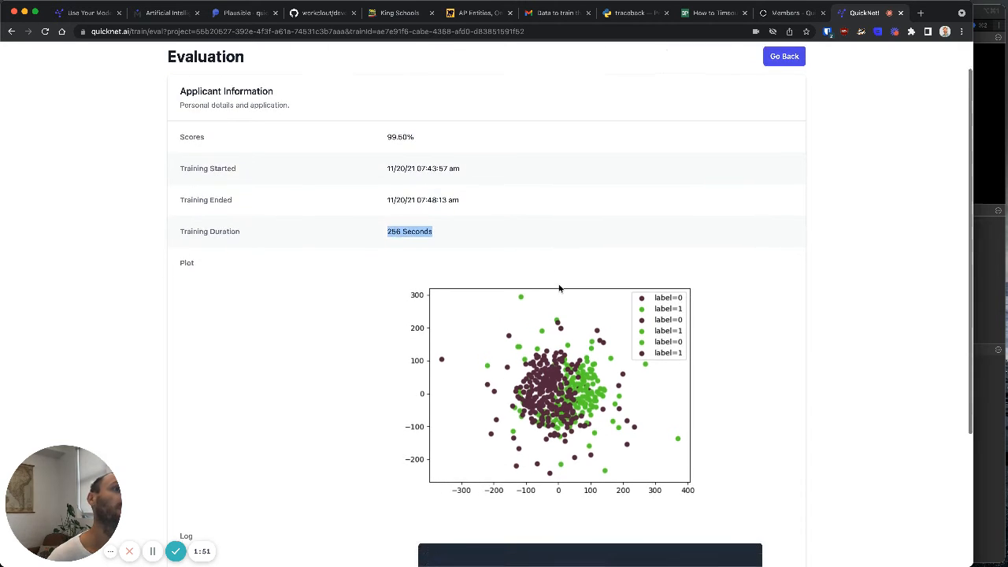
pyautogui.scroll(1, 560, 290)
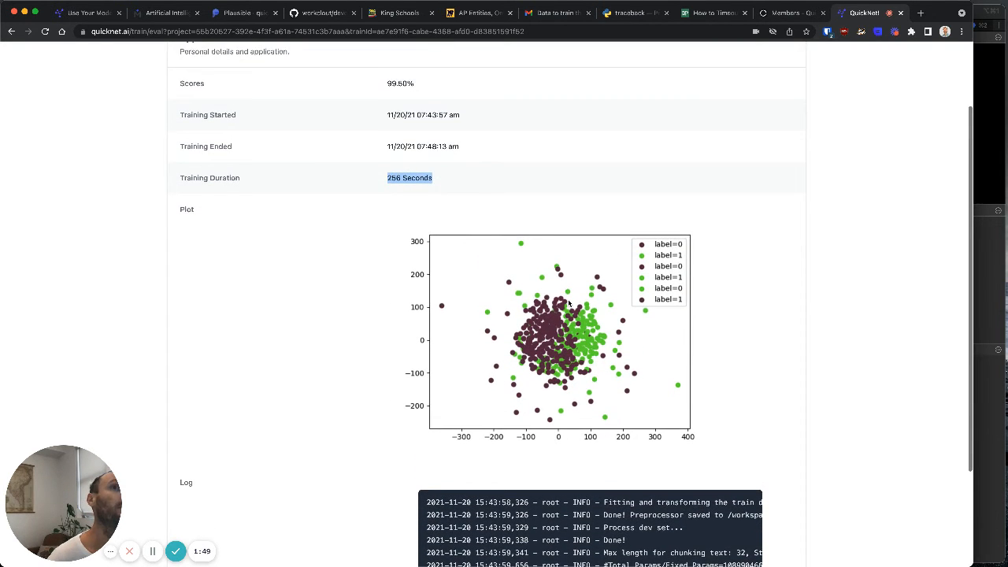
pyautogui.scroll(-2, 590, 334)
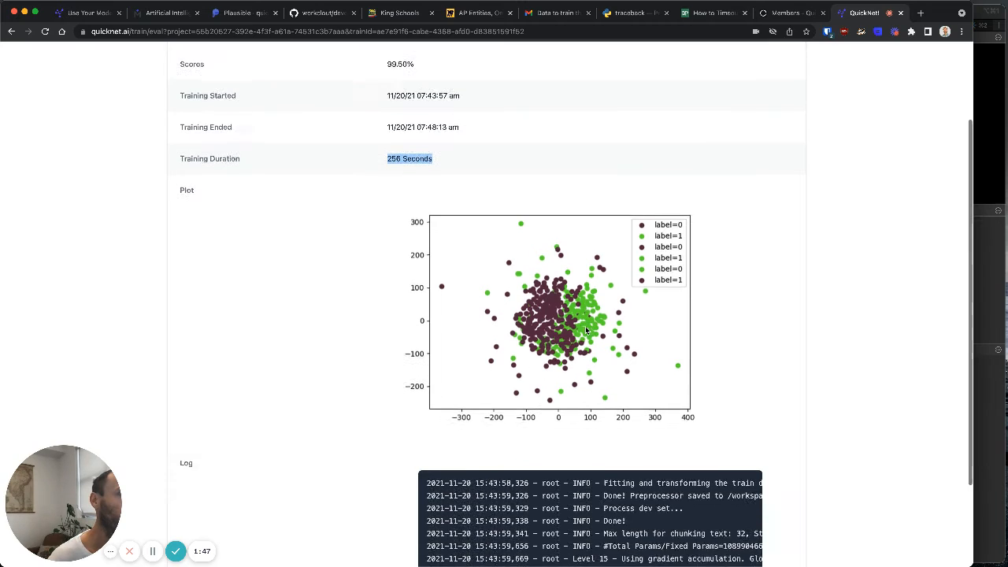
pyautogui.scroll(-1, 586, 331)
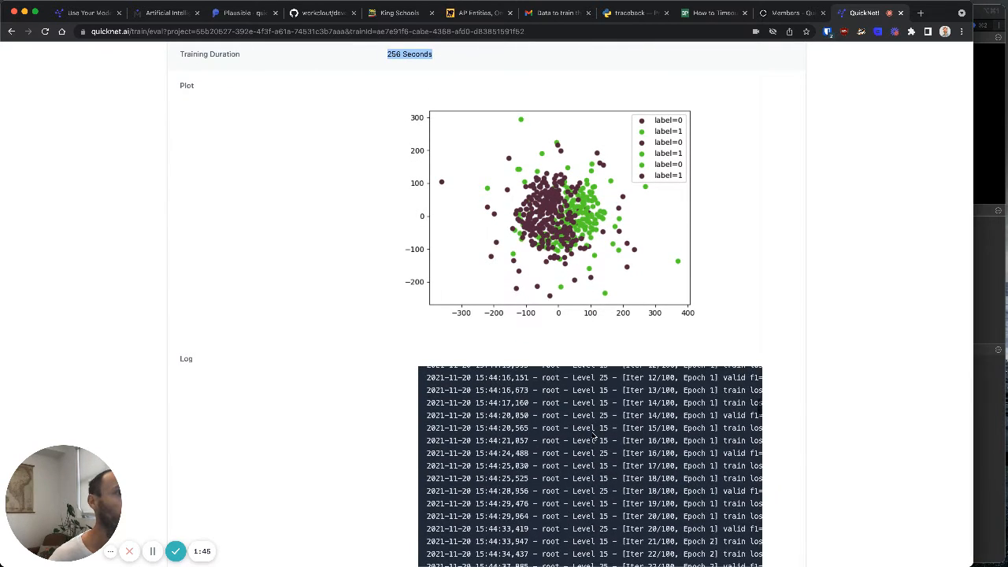
pyautogui.scroll(5, 560, 391)
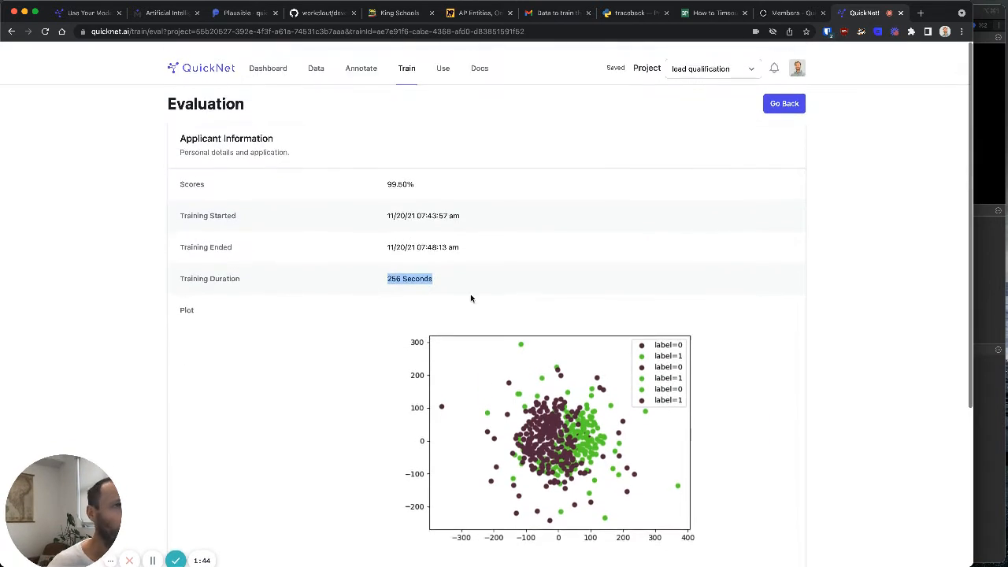
pyautogui.doubleClick(419, 170)
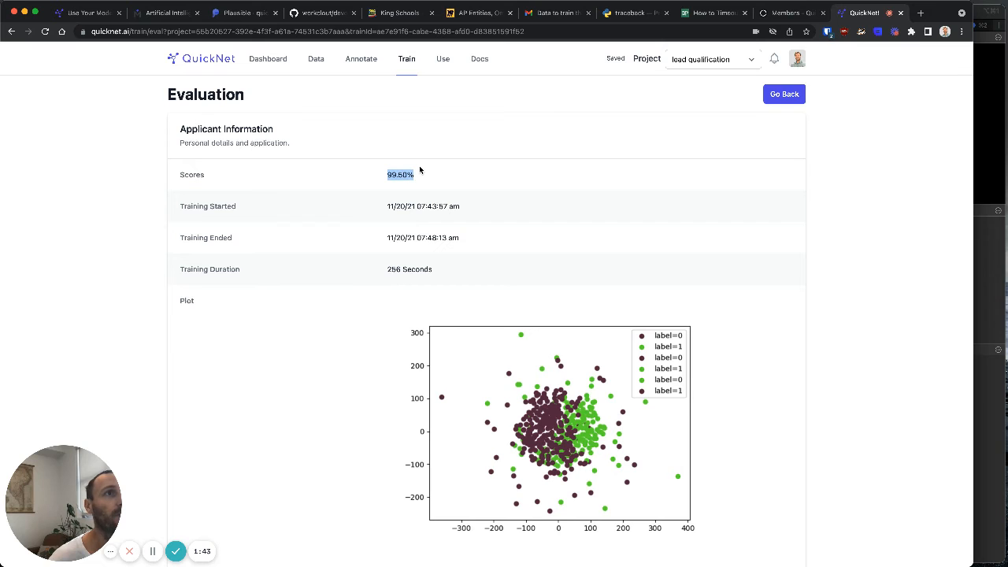
# Open the model's Use page and view its CSV upload dialog, closing it without uploading a file
pyautogui.click(442, 61)
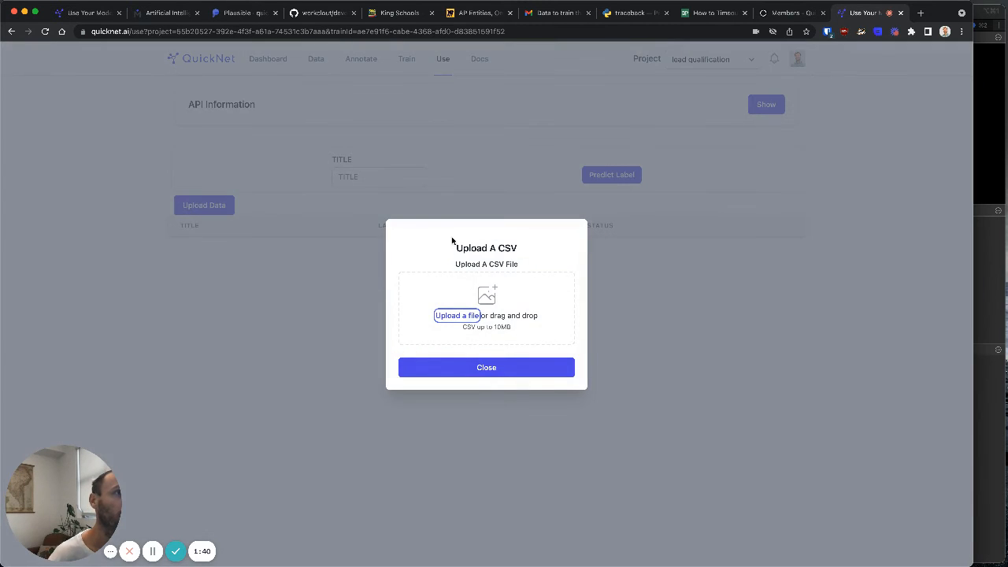
pyautogui.click(476, 368)
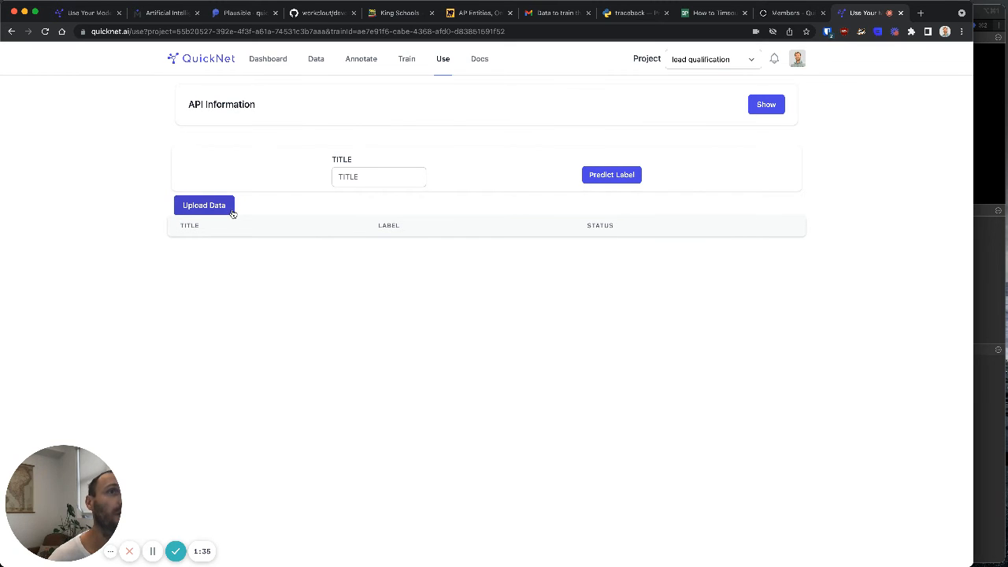
# Copy the title Director of Customer Success from row 922 of the Data to process Google Sheet and move its window aside
pyautogui.hotkey('ctrl', 'Up')
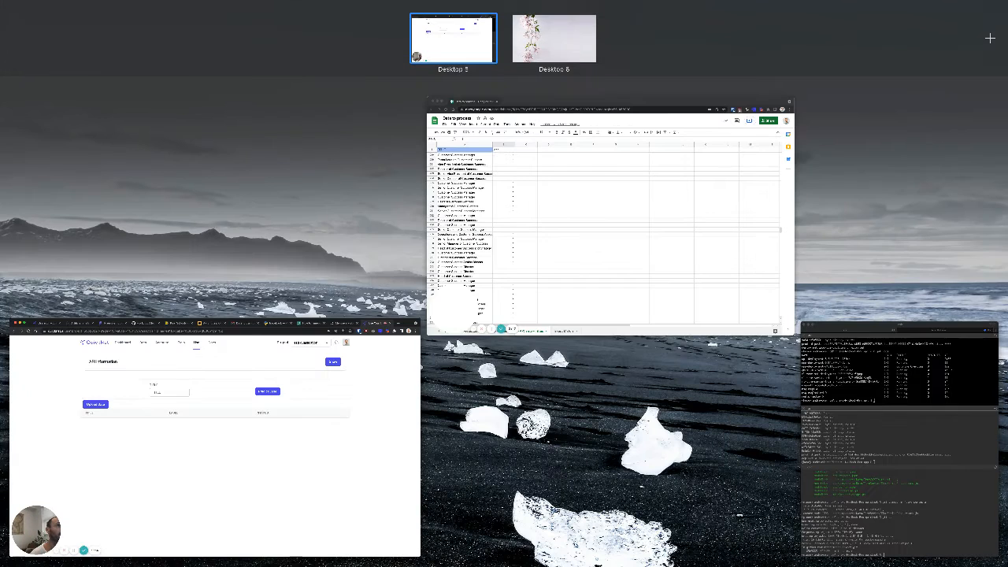
pyautogui.click(619, 181)
pyautogui.click(157, 173)
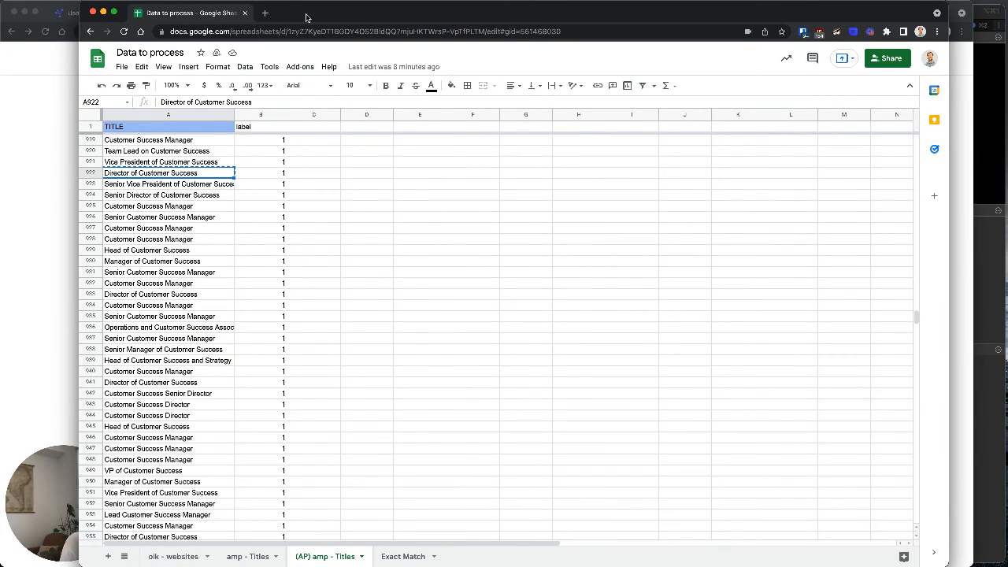
pyautogui.moveTo(193, 17); pyautogui.dragTo(374, 18)
pyautogui.click(128, 207)
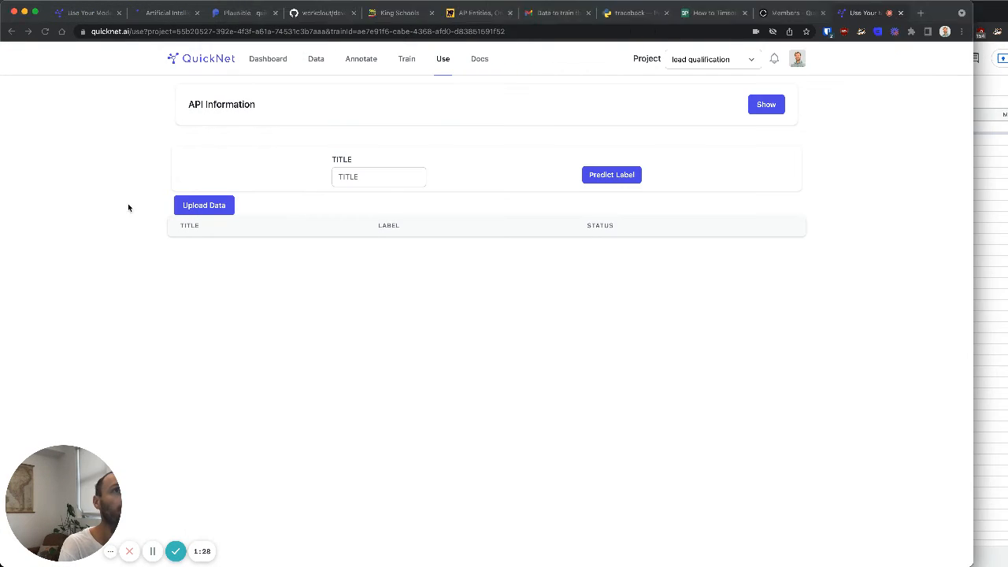
# Enter Director of Customer Success as the title in QuickNet and predict its label
pyautogui.click(366, 177)
pyautogui.press('super+v')
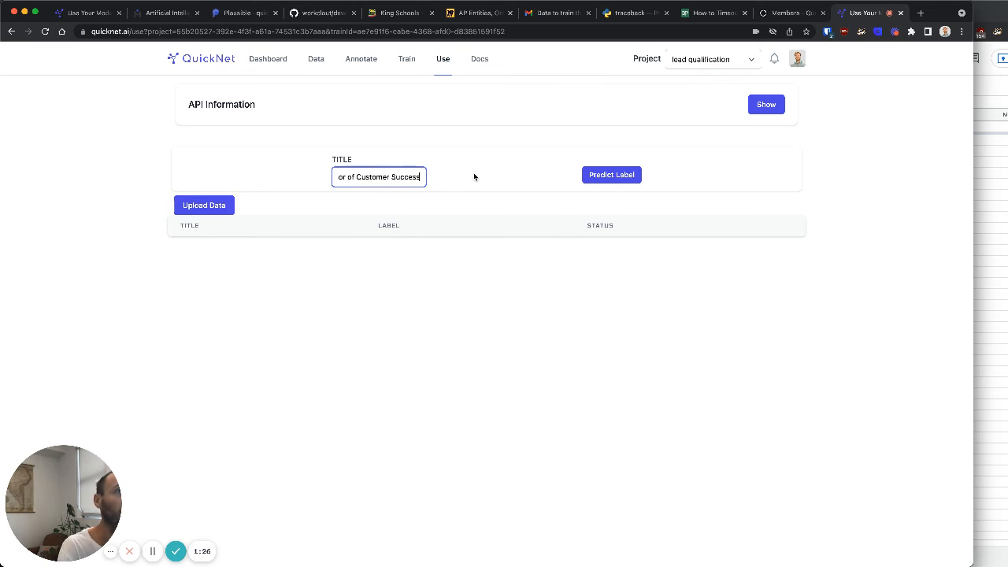
pyautogui.click(604, 178)
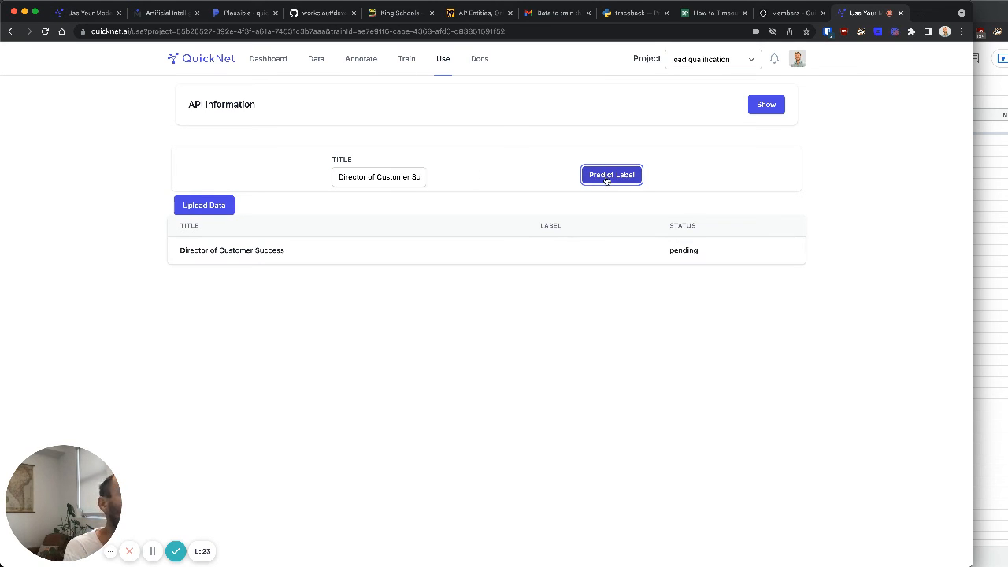
# Copy the title Head of Data from row 1305 of the Data to process Google Sheet and return to QuickNet
pyautogui.tripleClick(366, 177)
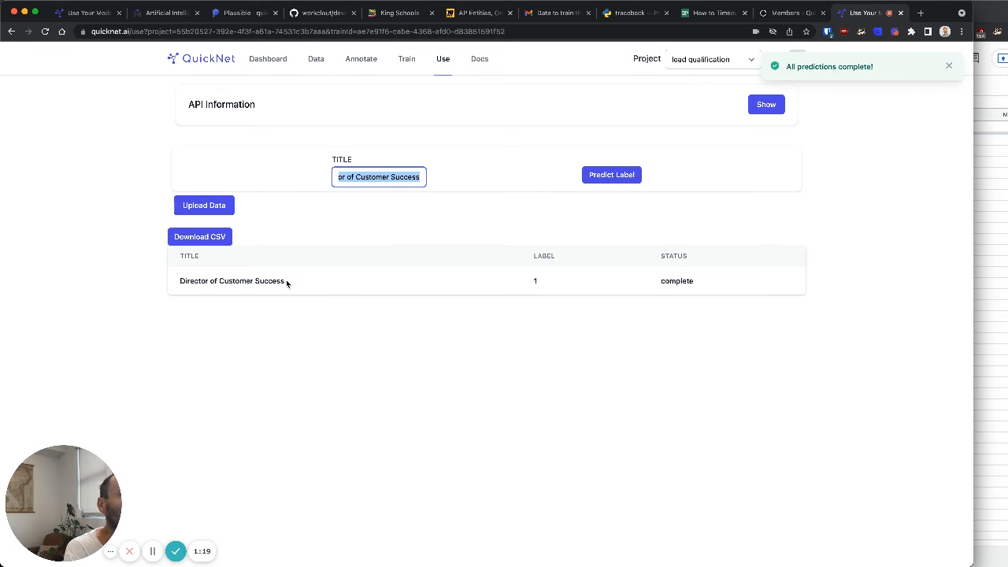
pyautogui.click(989, 225)
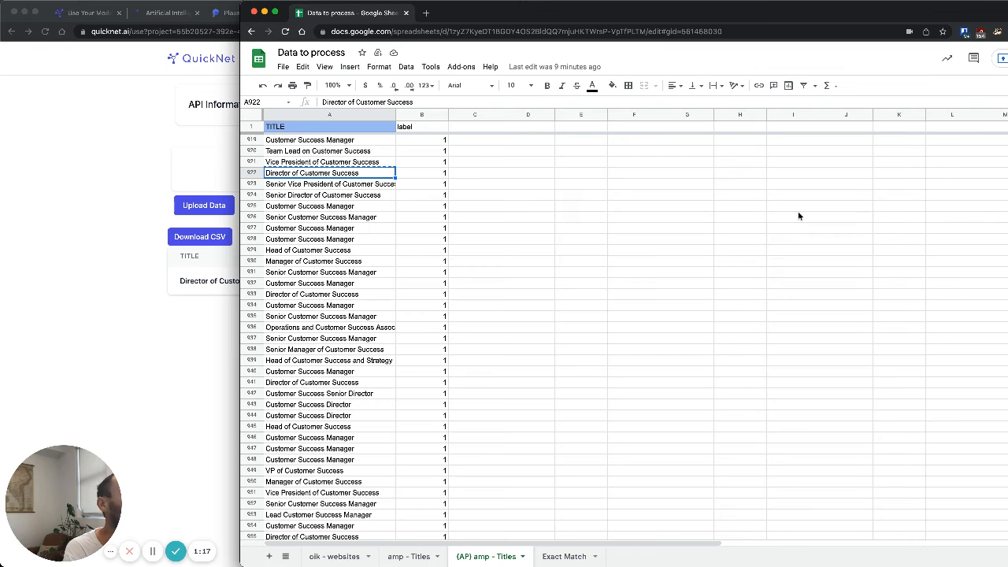
pyautogui.scroll(-20, 363, 250)
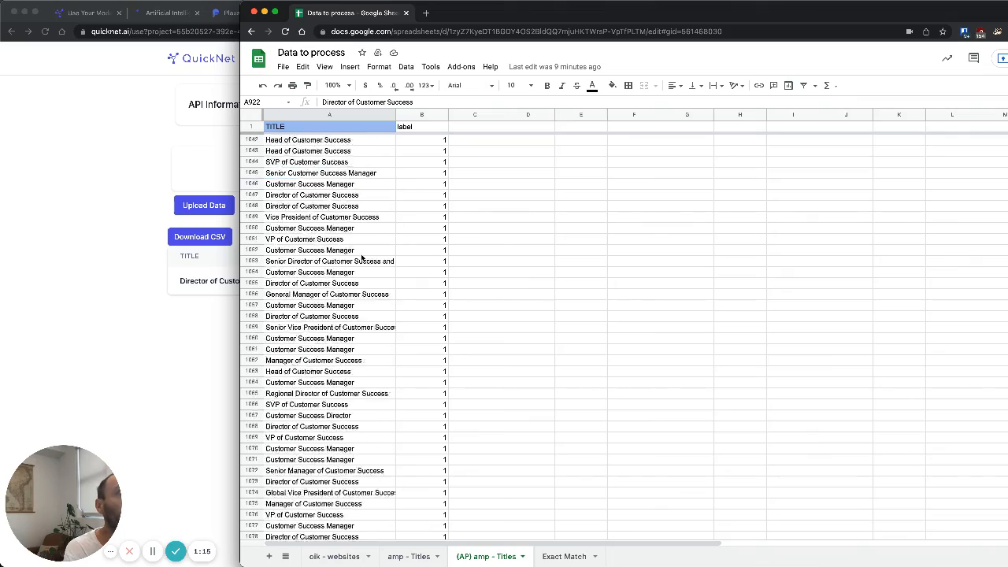
pyautogui.scroll(-20, 362, 258)
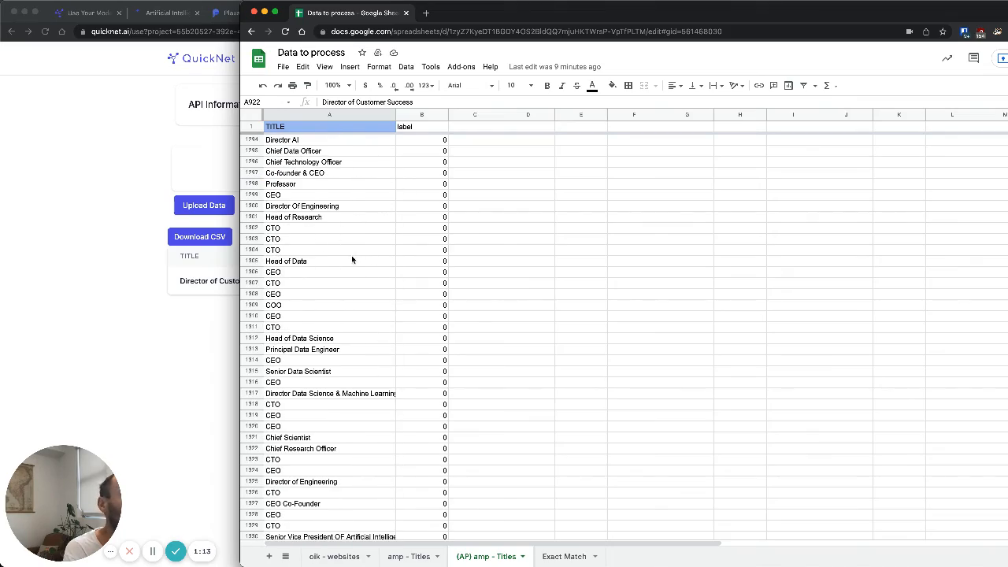
pyautogui.click(349, 261)
pyautogui.click(155, 225)
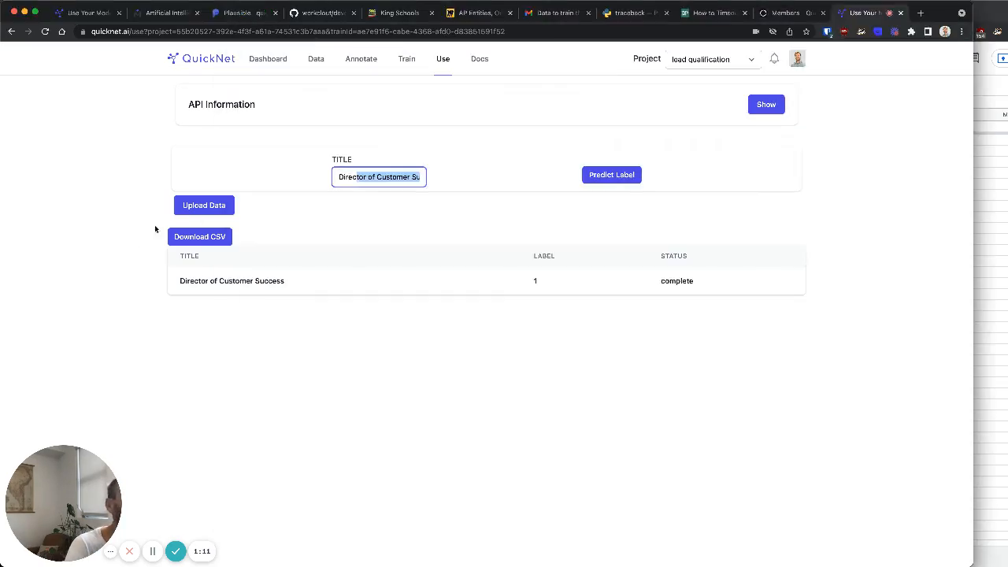
# Replace the title with Head of Data and predict its label
pyautogui.tripleClick(362, 181)
pyautogui.write('Head of Data')
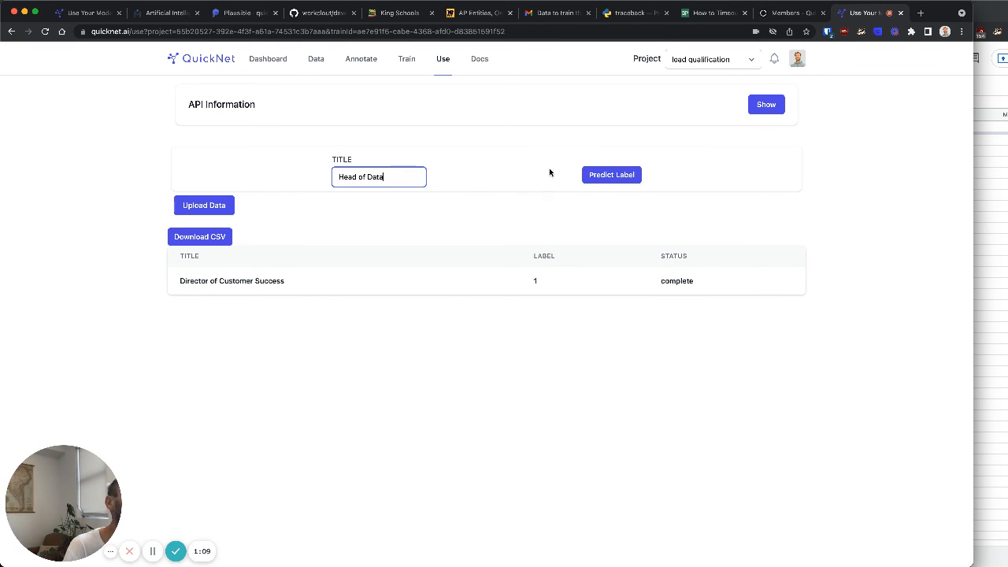
pyautogui.click(596, 175)
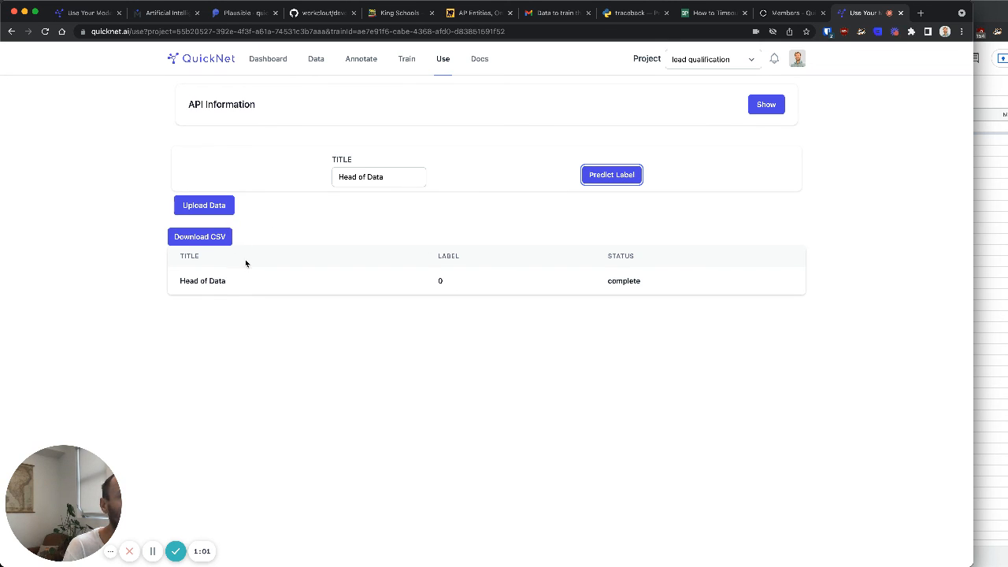
# Highlight the TITLE header of the prediction results and switch back to the Data to process Google Sheet
pyautogui.moveTo(210, 264); pyautogui.dragTo(174, 256)
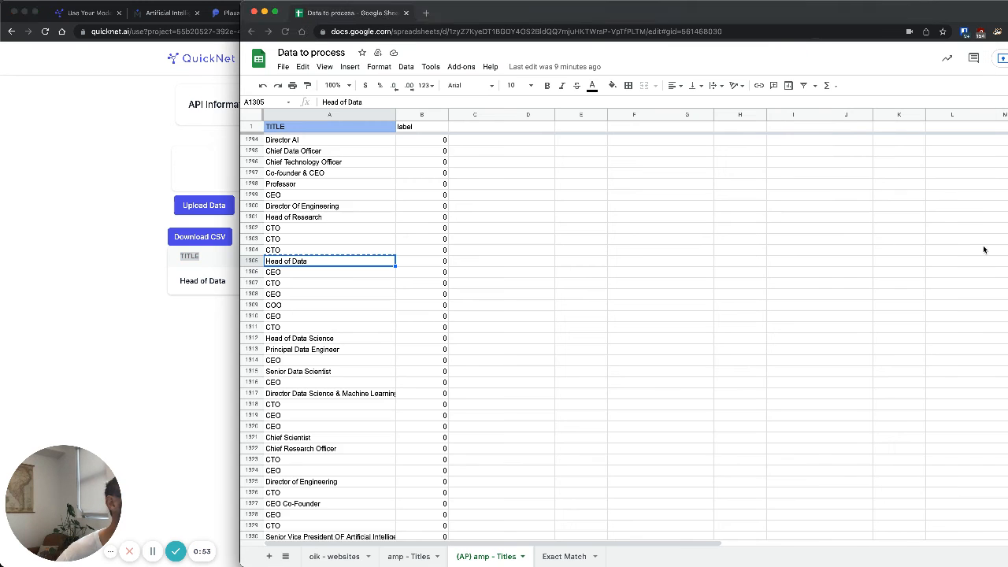
pyautogui.click(983, 249)
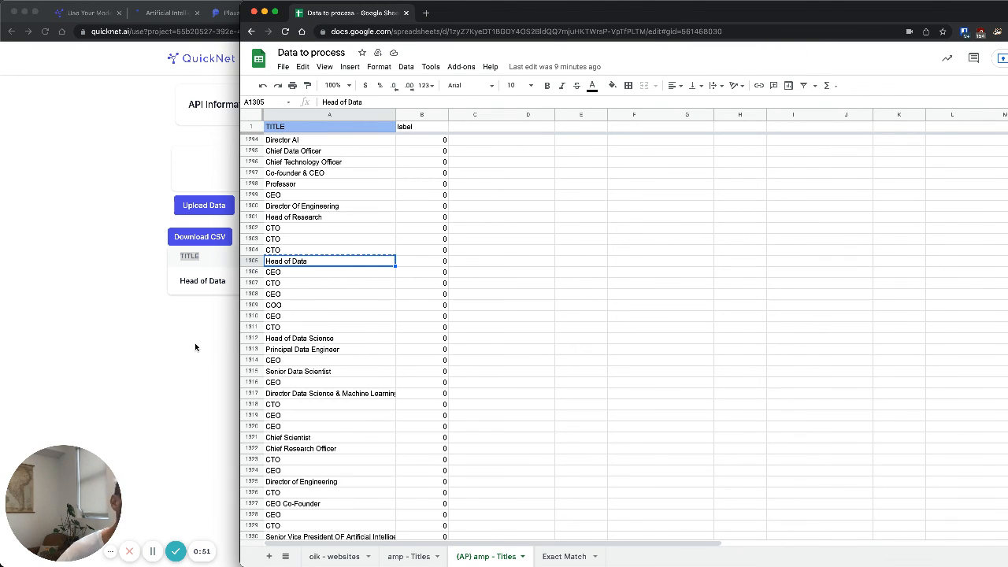